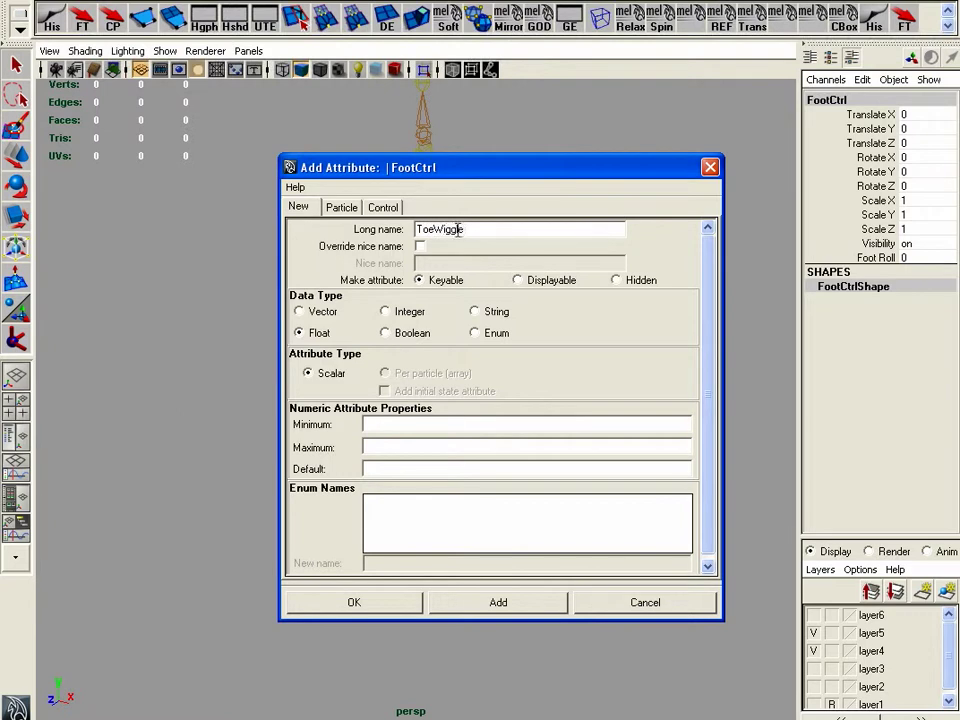
Add a keyable float attribute named ToeWiggle to FootCtrl.
{"action": "left_click", "coordinate": [423, 425]}
{"action": "left_click", "coordinate": [386, 608]}
{"action": "left_click_drag", "start_coordinate": [584, 419], "coordinate": [510, 373], "text": "alt"}
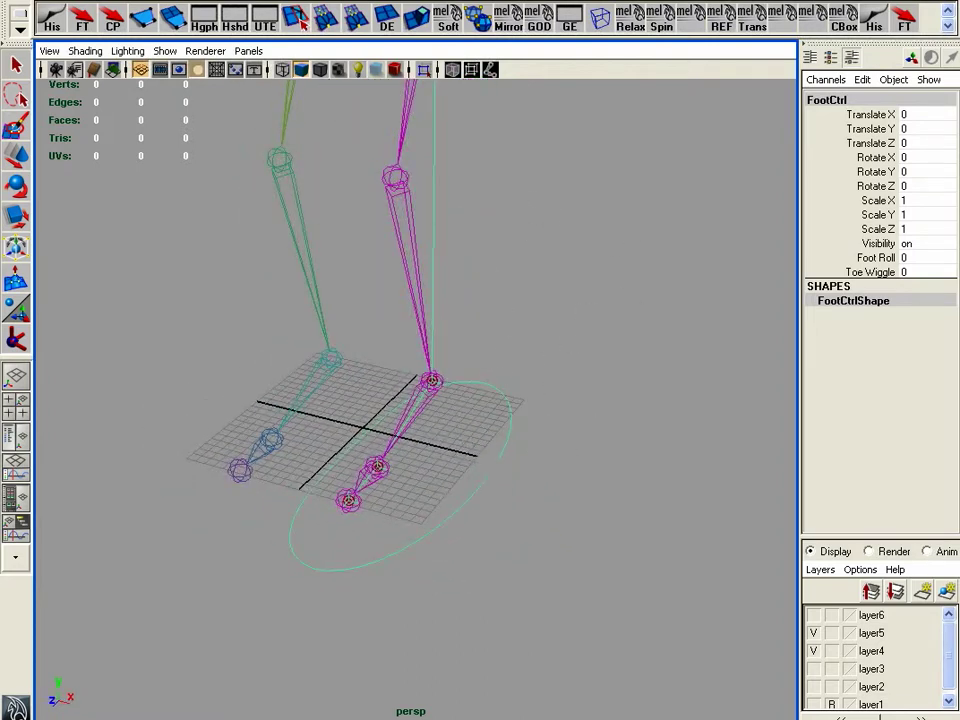
Set up a driven key with BallIK from the hierarchy as the driven object and Rotate X as its attribute.
{"action": "left_click_drag", "start_coordinate": [958, 210], "coordinate": [735, 140]}
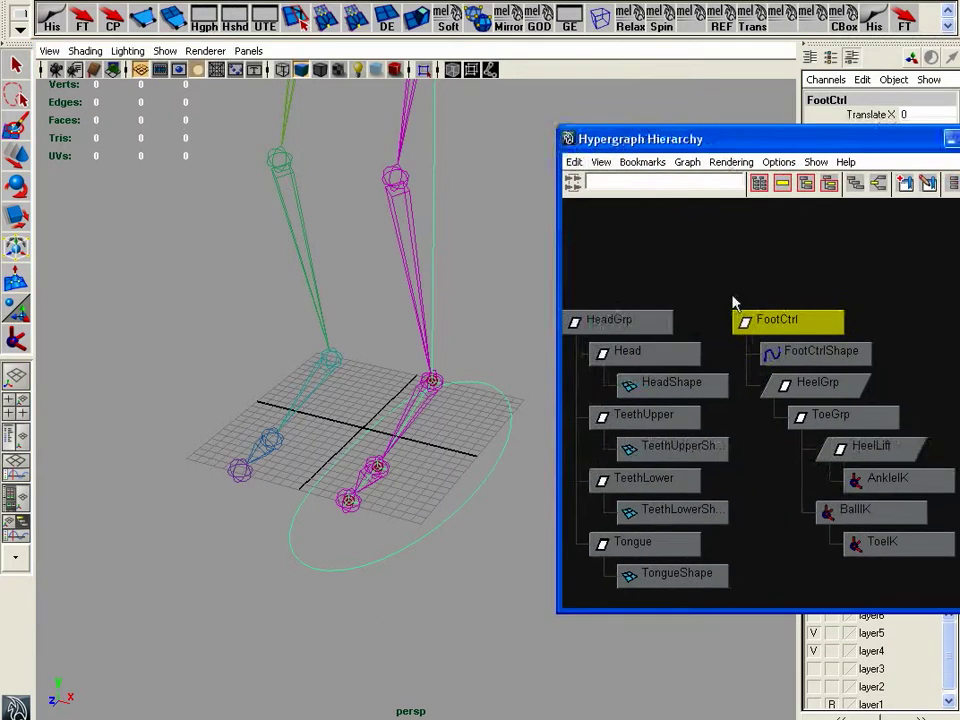
{"action": "left_click", "coordinate": [848, 516]}
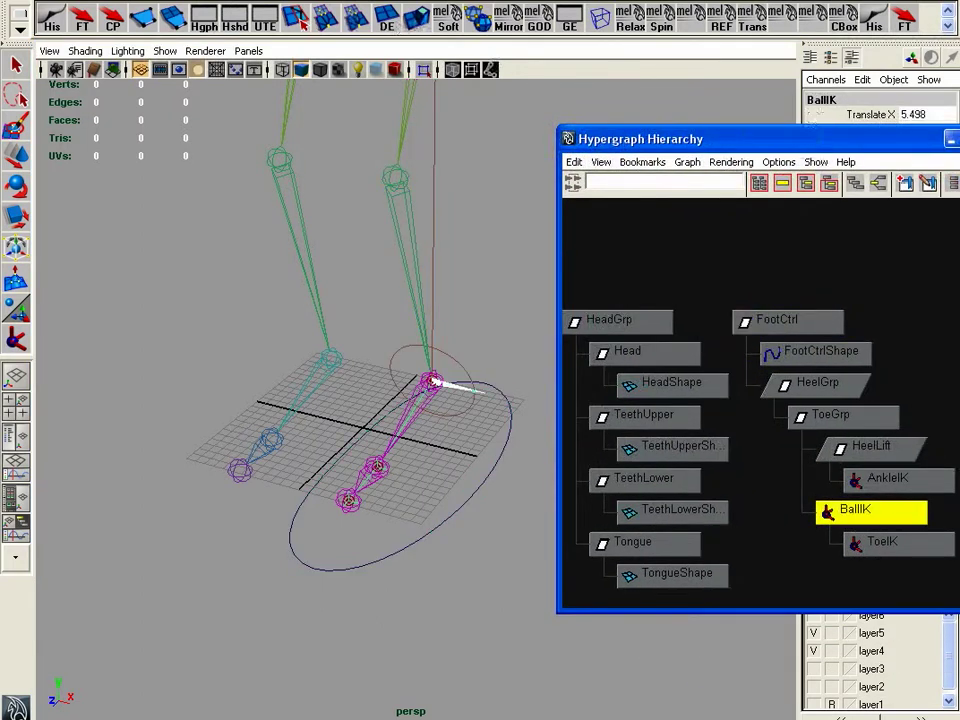
{"action": "left_click", "coordinate": [285, 0]}
{"action": "mouse_move", "coordinate": [298, 18]}
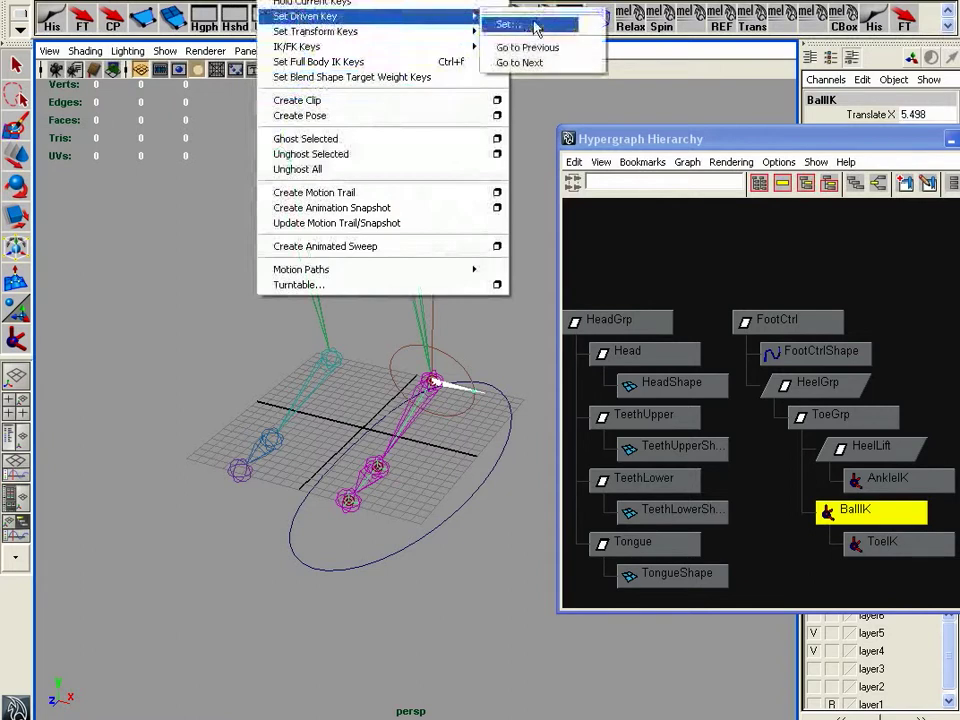
{"action": "left_click", "coordinate": [515, 24]}
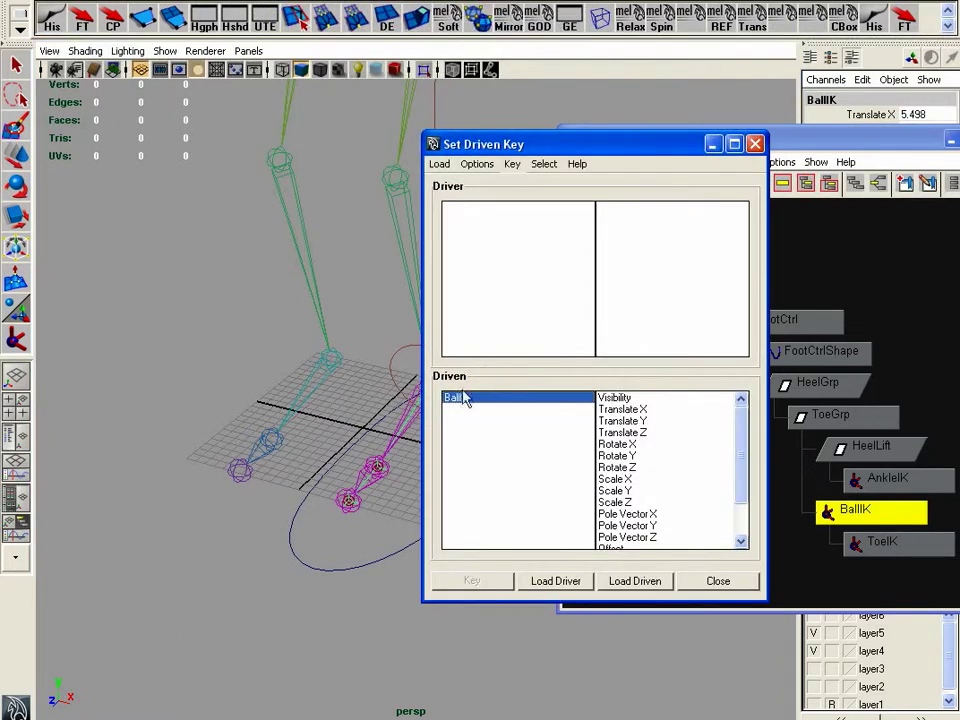
{"action": "left_click", "coordinate": [618, 443]}
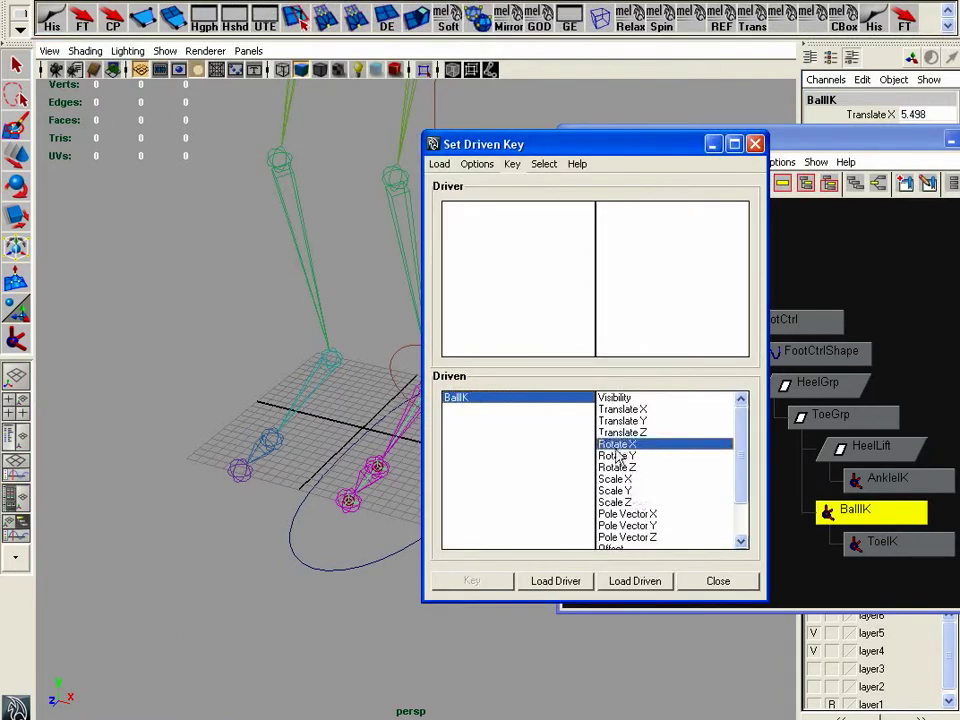
Load FootCtrl as the driver of the driven key and choose its Toe Wiggle attribute.
{"action": "left_click", "coordinate": [824, 326]}
{"action": "left_click", "coordinate": [515, 152]}
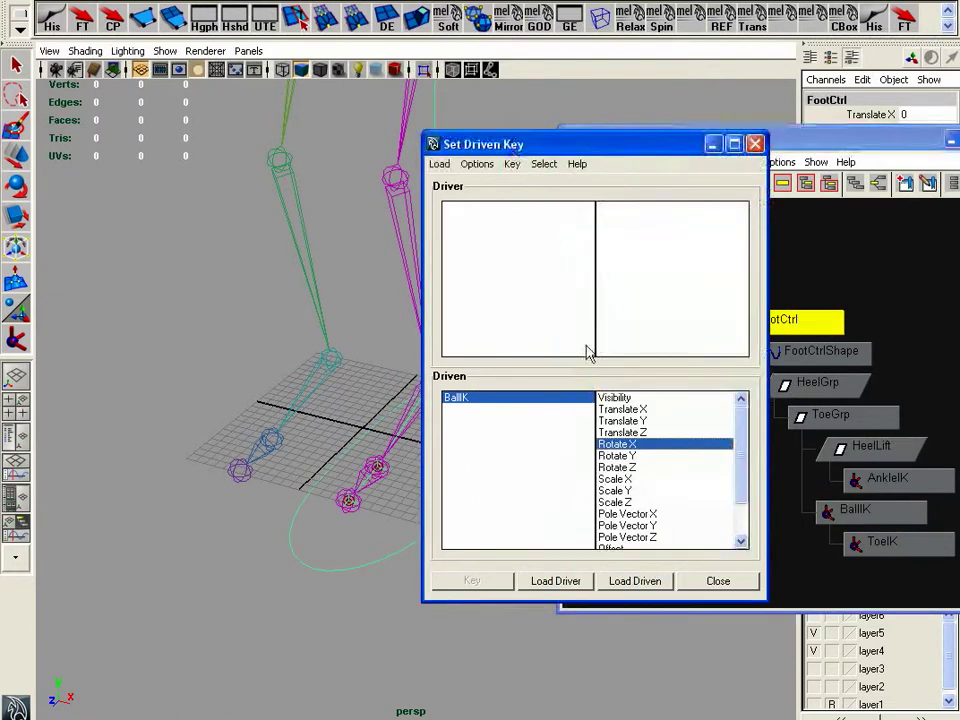
{"action": "left_click", "coordinate": [556, 581]}
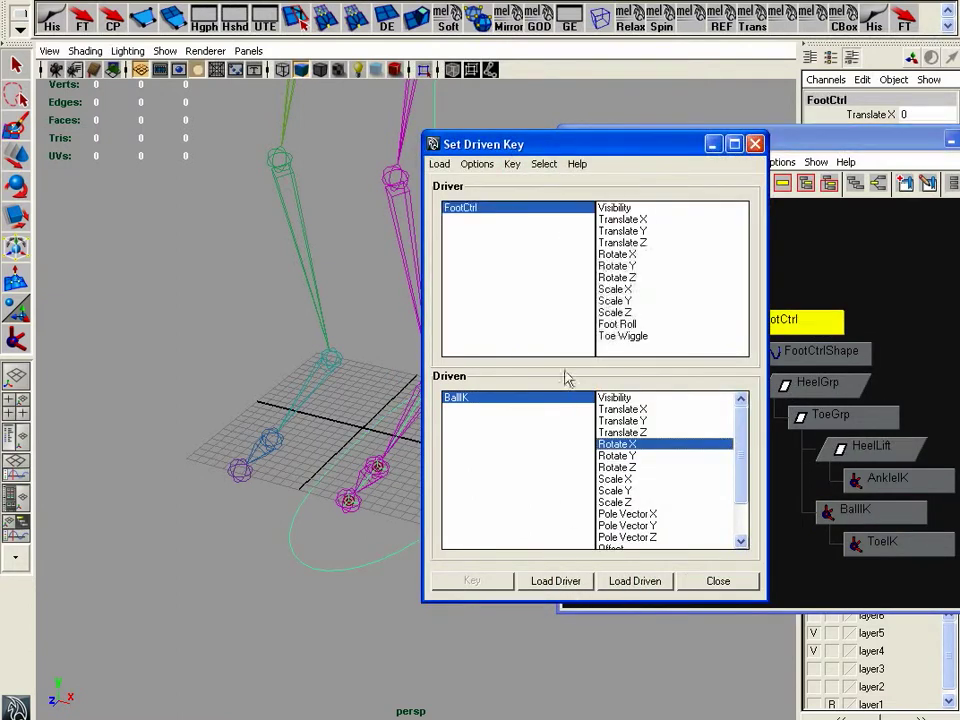
{"action": "left_click", "coordinate": [606, 336]}
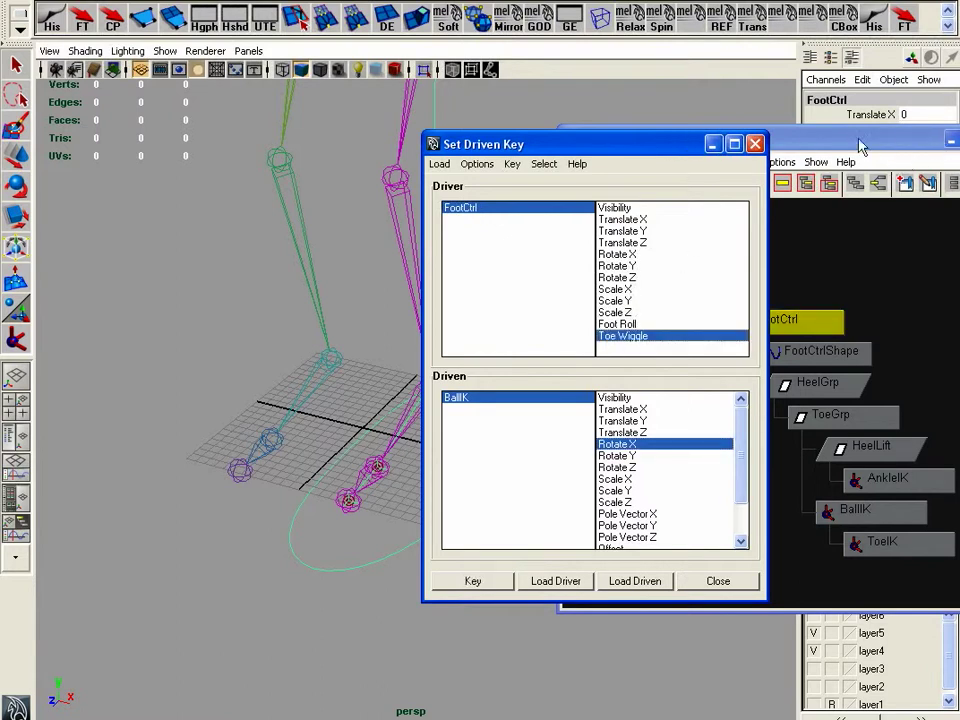
Minimize the hierarchy window and key BallIK's unrotated pose at Toe Wiggle 0.
{"action": "left_click", "coordinate": [951, 140]}
{"action": "left_click", "coordinate": [951, 140]}
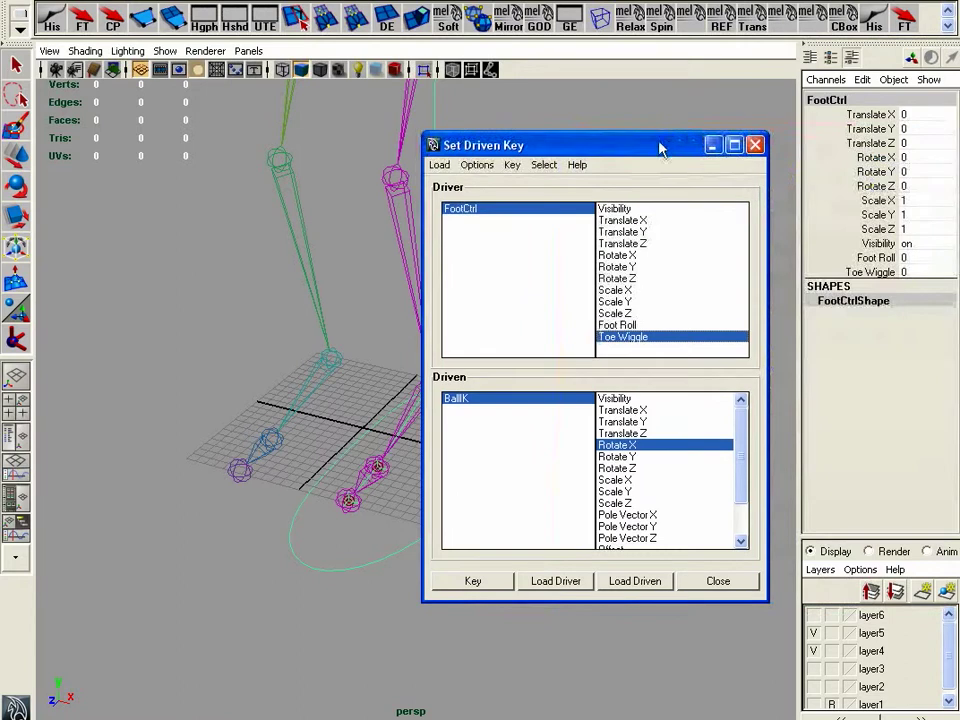
{"action": "left_click_drag", "start_coordinate": [666, 146], "coordinate": [701, 122]}
{"action": "left_click_drag", "start_coordinate": [375, 489], "coordinate": [296, 477], "text": "alt"}
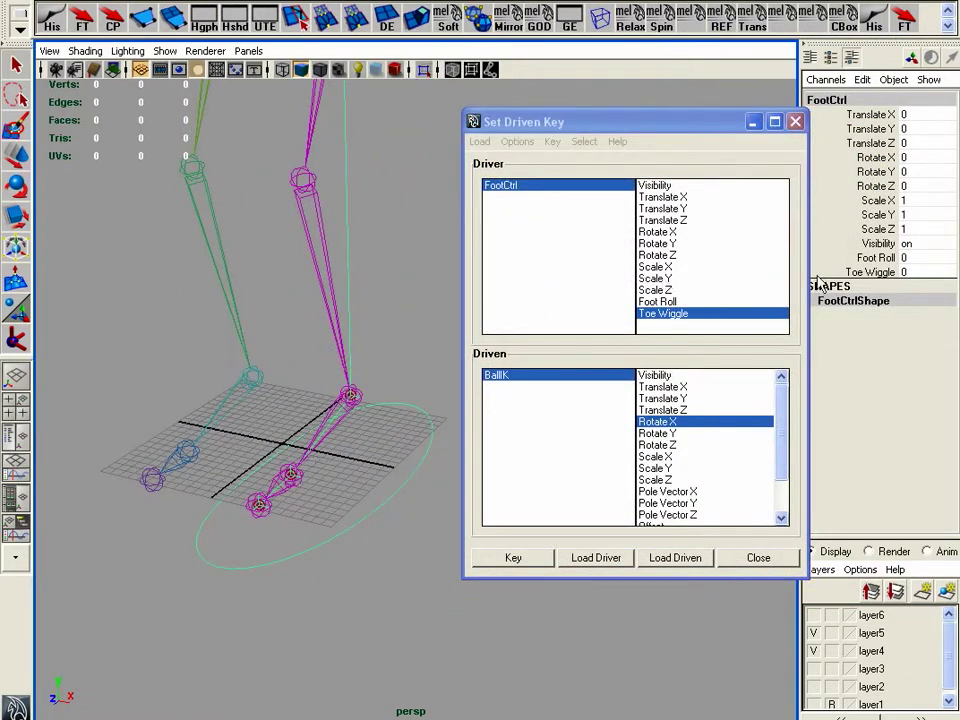
{"action": "left_click", "coordinate": [515, 558]}
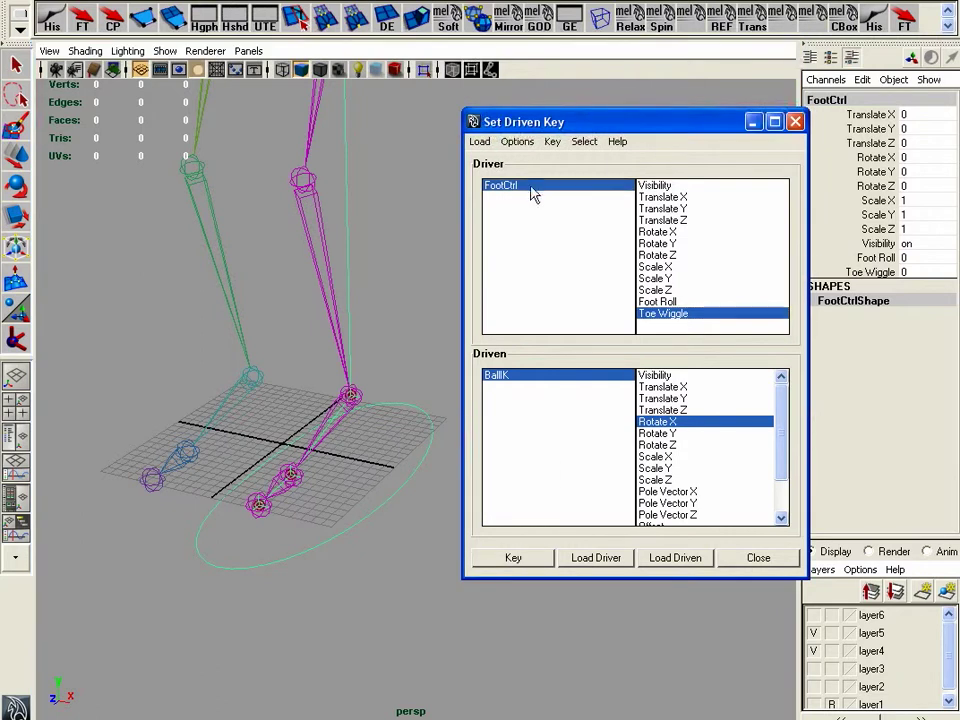
Set Toe Wiggle to 10, rotate BallIK to about -71 on X so the toe bends up, and key it.
{"action": "left_click", "coordinate": [871, 273]}
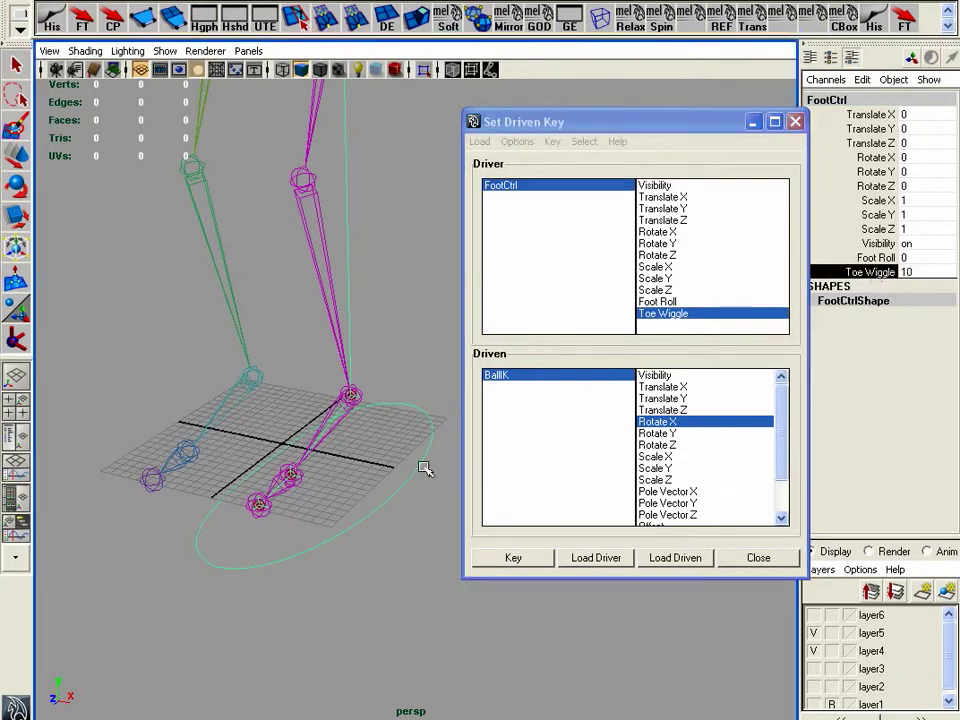
{"action": "left_click", "coordinate": [543, 377]}
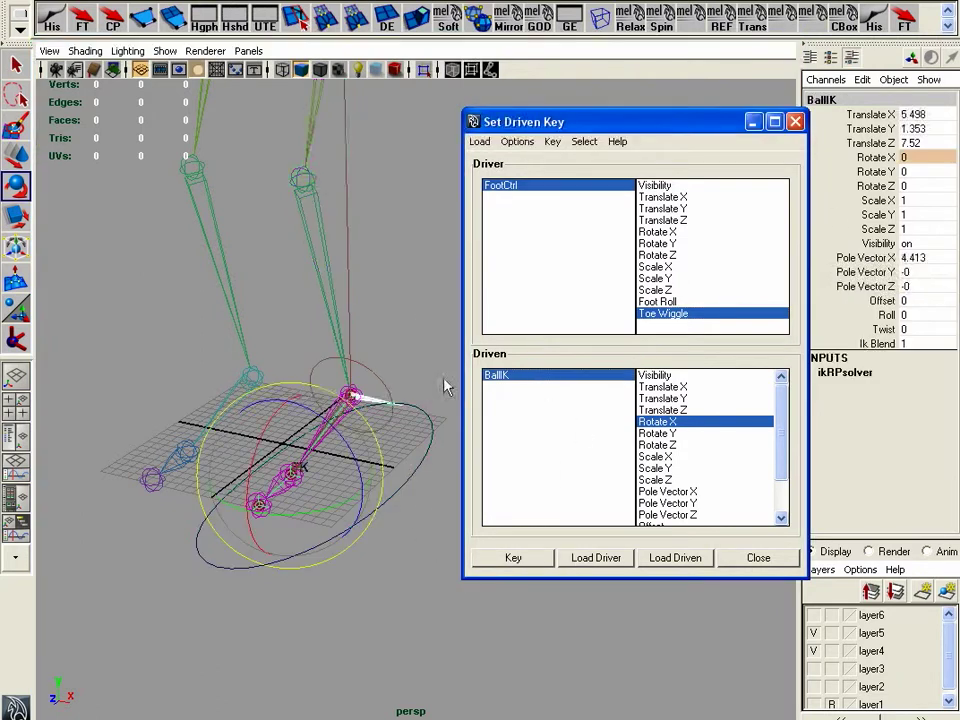
{"action": "left_click_drag", "start_coordinate": [258, 442], "coordinate": [333, 392]}
{"action": "left_click", "coordinate": [500, 560]}
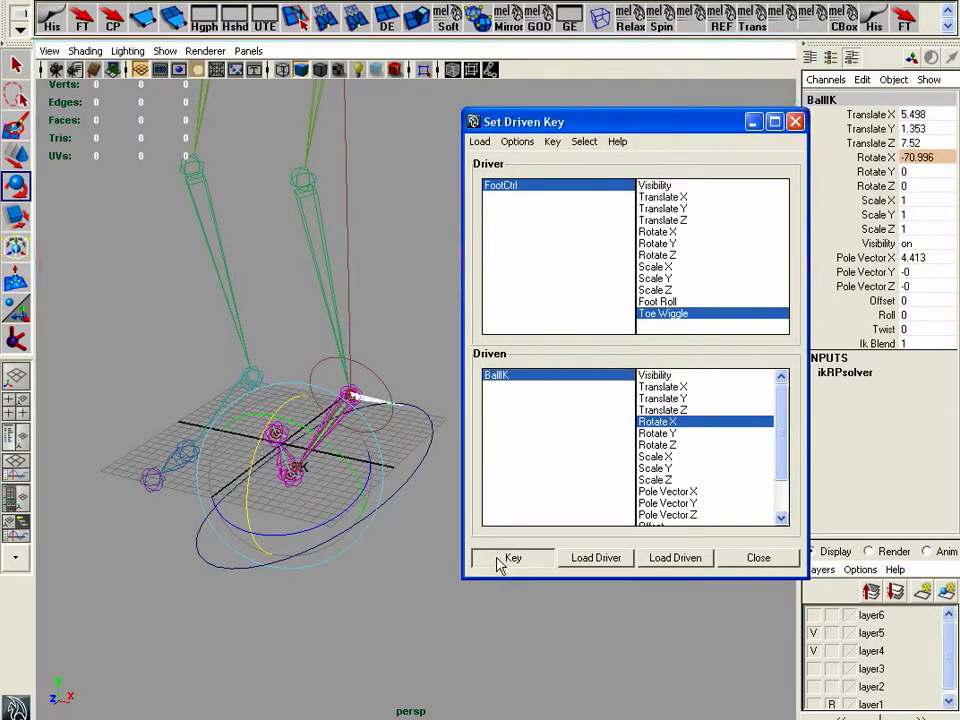
Set Toe Wiggle to -10, rotate BallIK to about 80.5 on X so the toe bends down, key it, and close Set Driven Key.
{"action": "left_click", "coordinate": [525, 188]}
{"action": "left_click", "coordinate": [870, 272]}
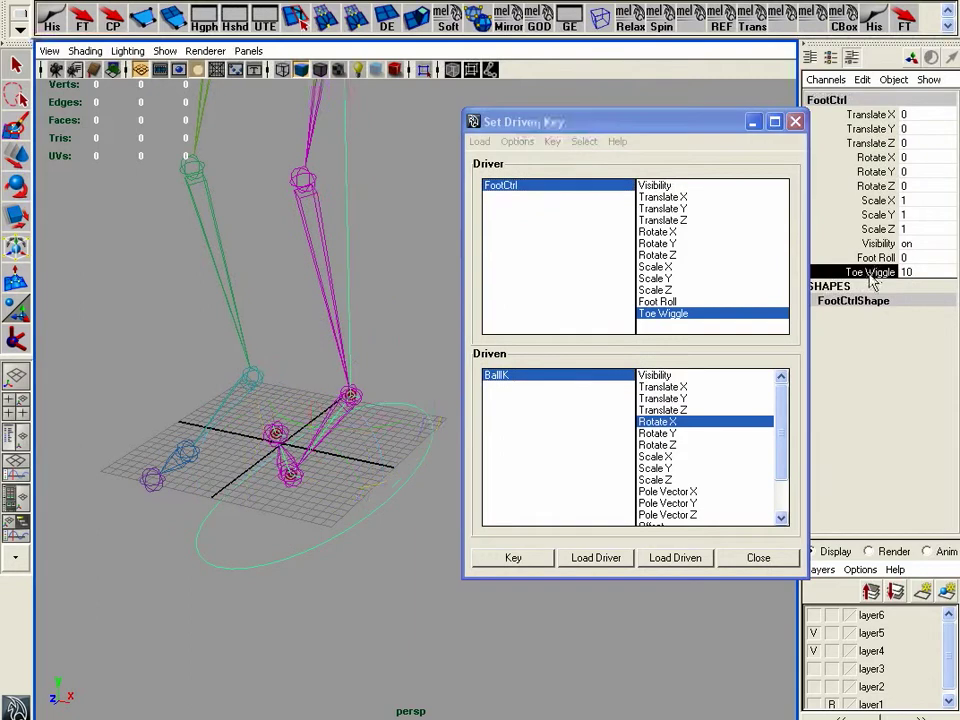
{"action": "middle_click_drag", "start_coordinate": [368, 257], "coordinate": [264, 300]}
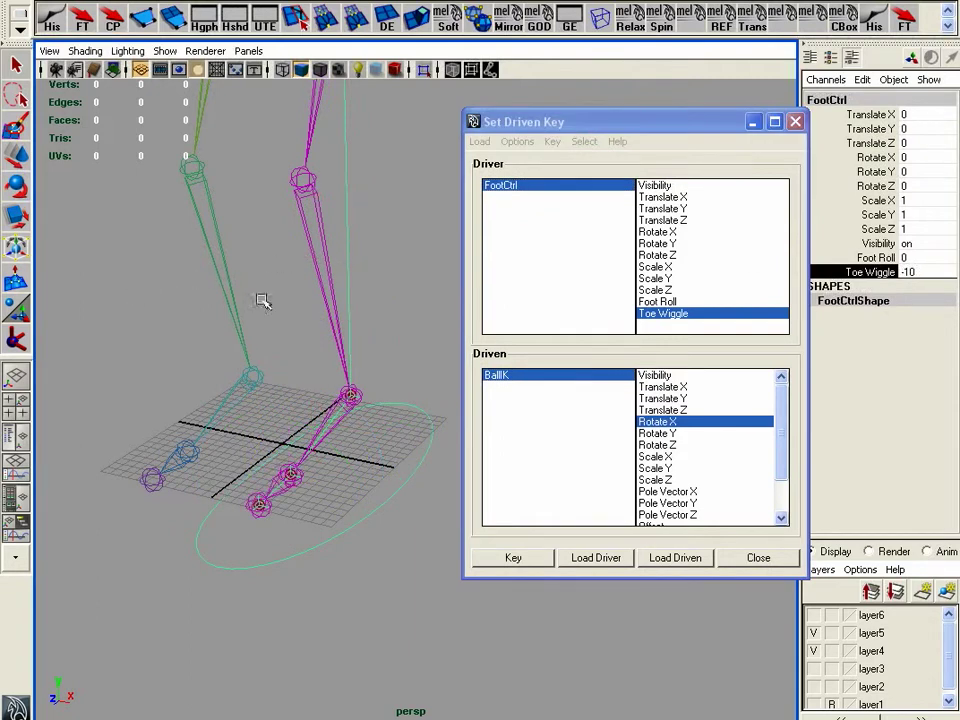
{"action": "left_click", "coordinate": [513, 380]}
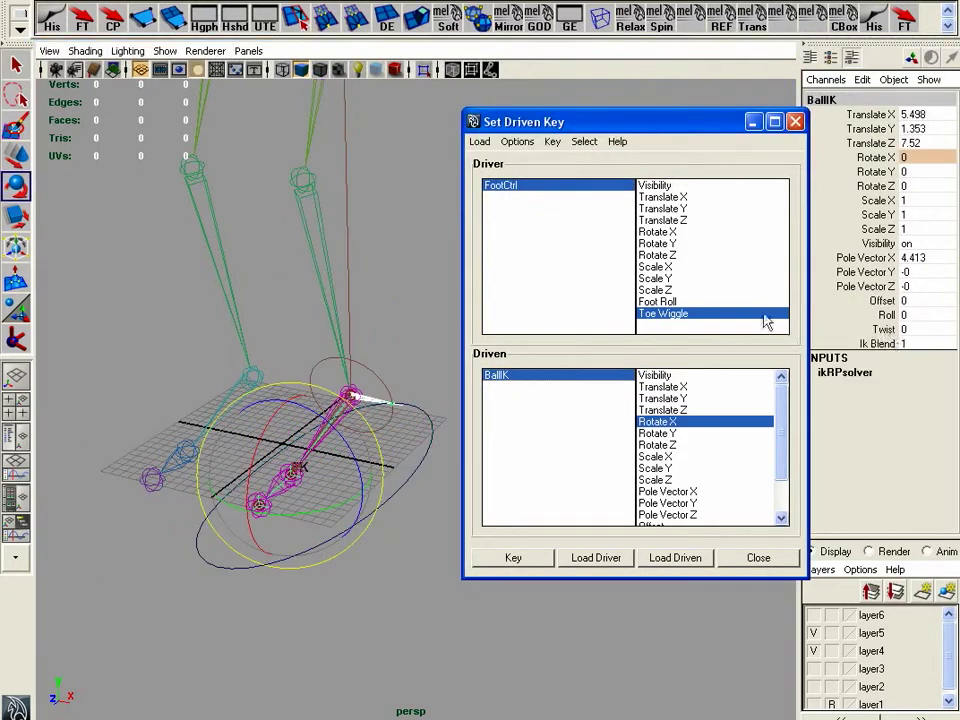
{"action": "middle_click_drag", "start_coordinate": [272, 420], "coordinate": [546, 580]}
{"action": "left_click", "coordinate": [515, 558]}
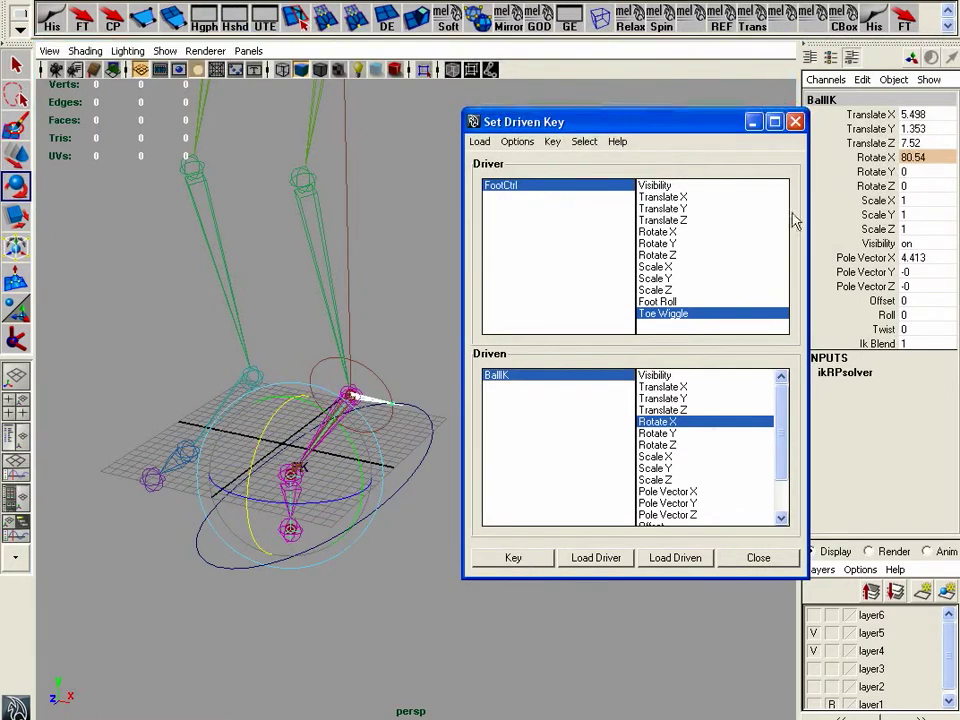
{"action": "left_click", "coordinate": [795, 122]}
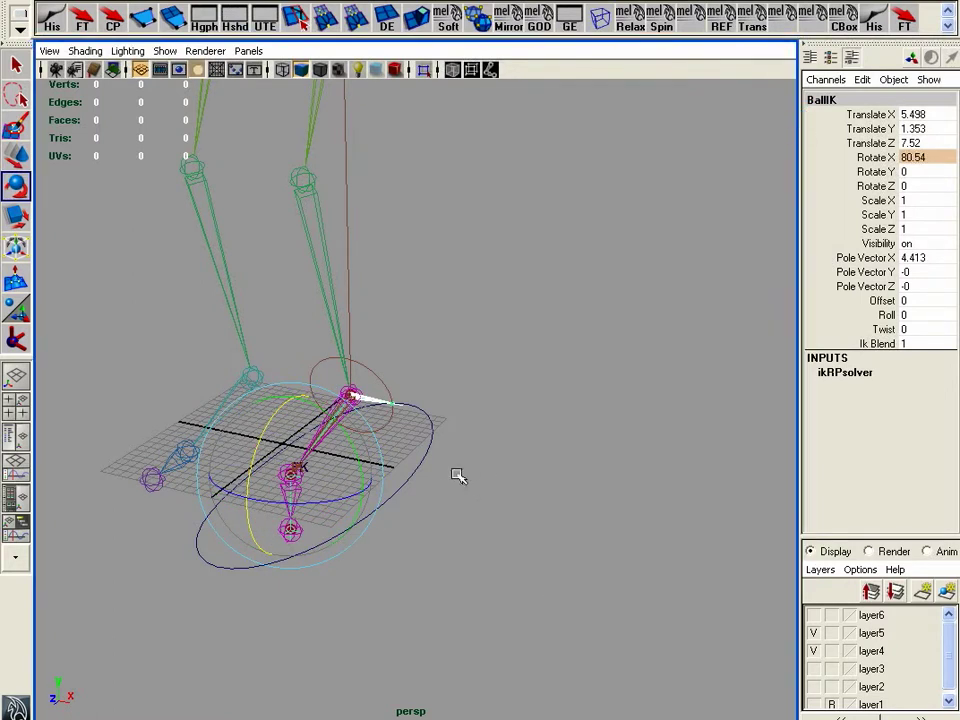
Scrub FootCtrl's Toe Wiggle value to test the toe joint's motion, ending at 0.
{"action": "left_click", "coordinate": [422, 445]}
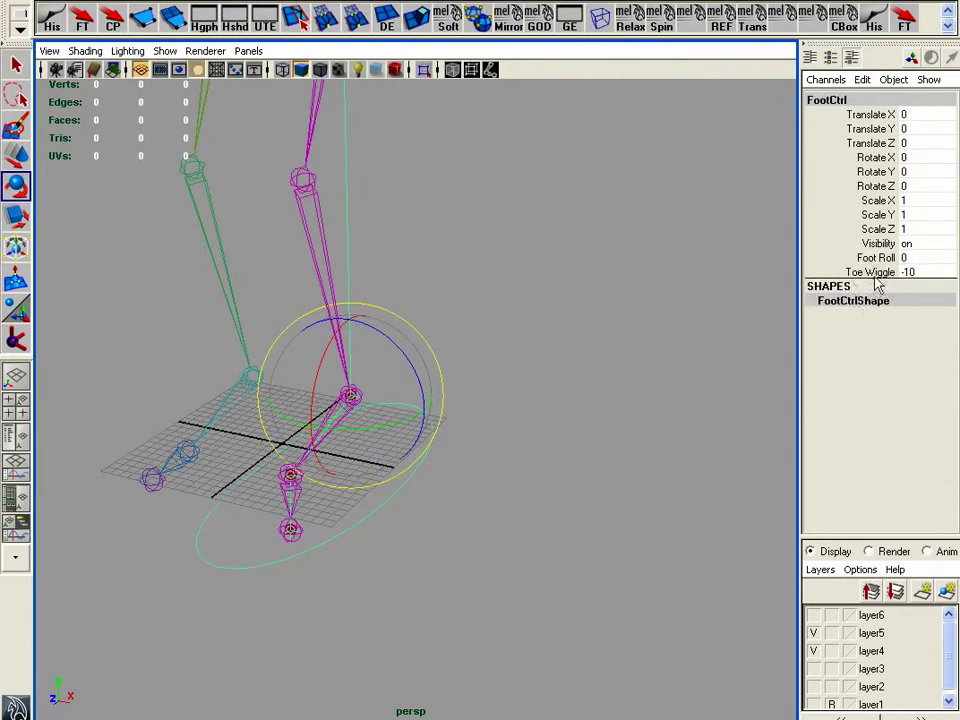
{"action": "left_click", "coordinate": [818, 274]}
{"action": "middle_click_drag", "start_coordinate": [478, 343], "coordinate": [566, 354]}
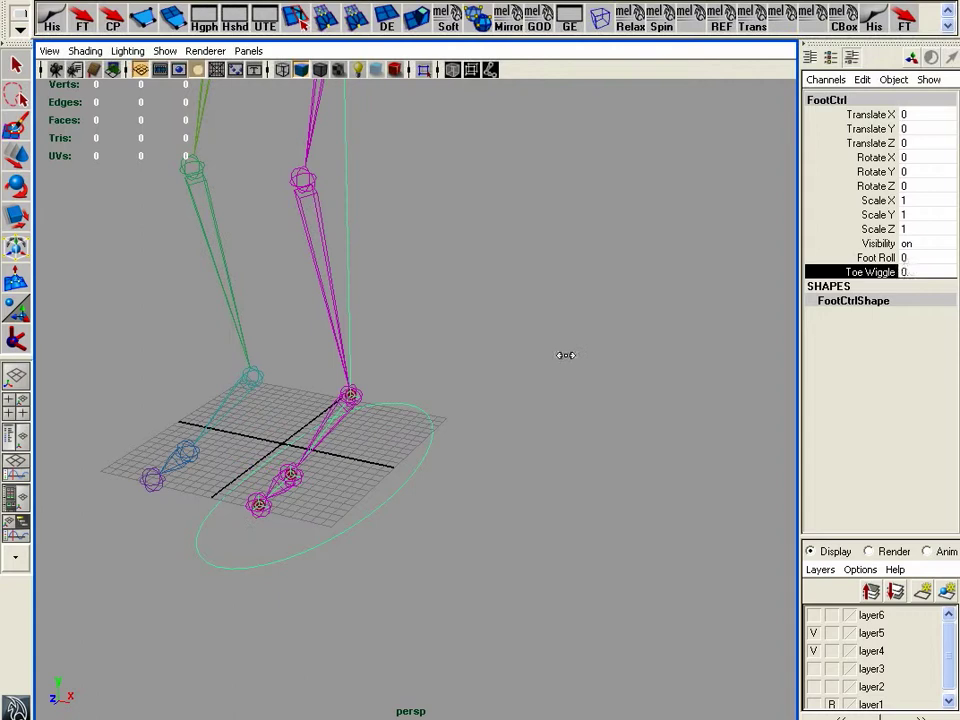
Show layer6 to test Toe Wiggle on the shoe mesh, and reset Toe Wiggle to 0.
{"action": "left_click", "coordinate": [813, 615]}
{"action": "middle_click_drag", "start_coordinate": [588, 567], "coordinate": [619, 510]}
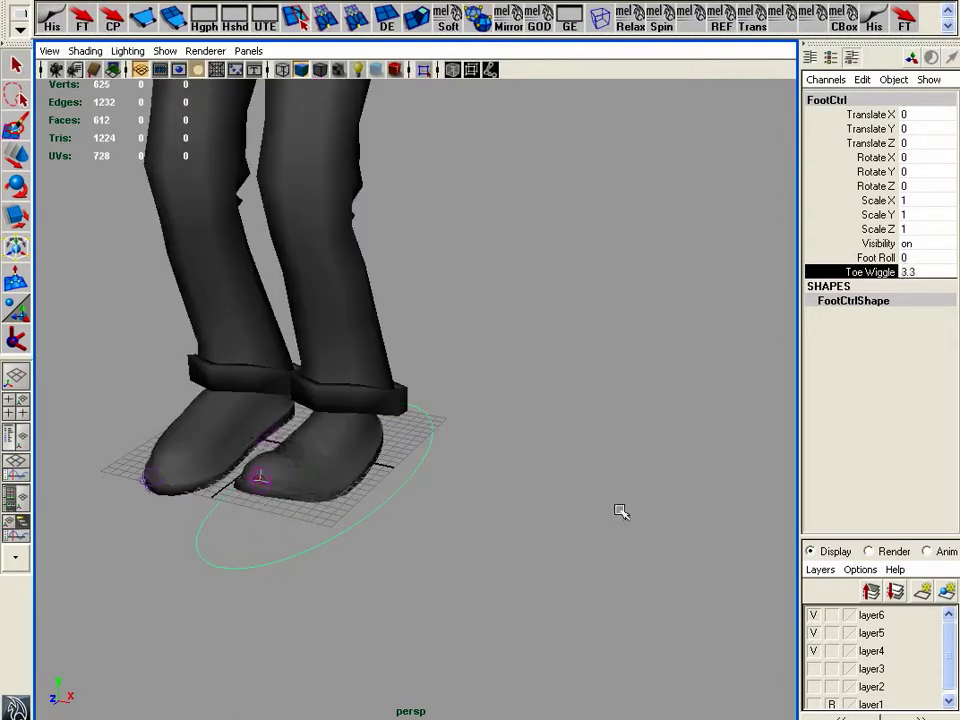
{"action": "double_click", "coordinate": [918, 272]}
{"action": "key", "text": "Return"}
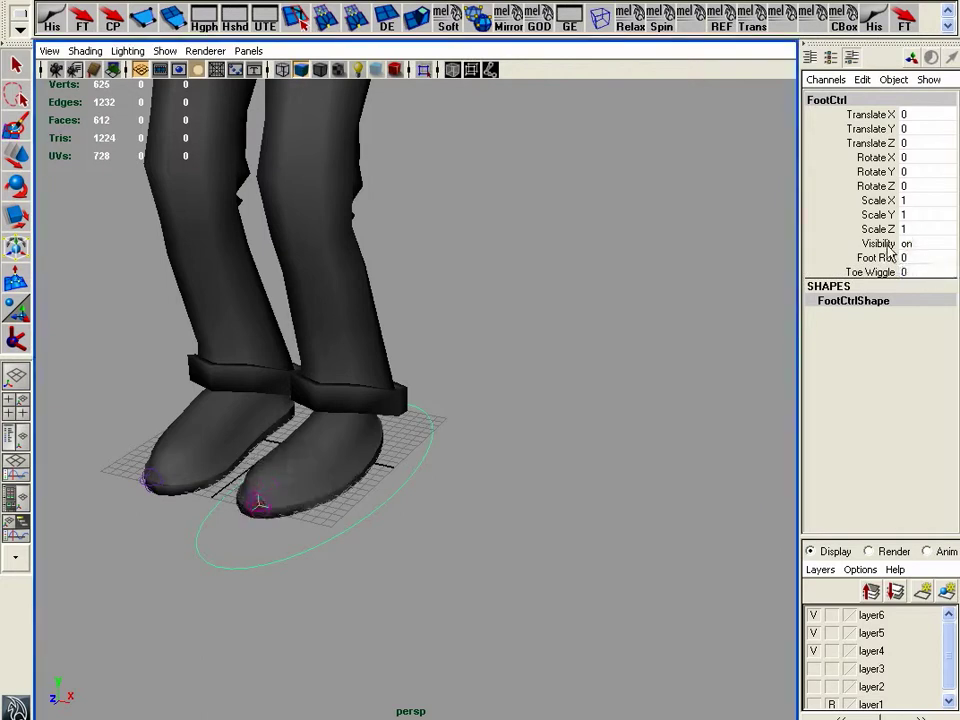
Scrub Foot Roll to about 6.2 to check how the leg mesh deforms, and reset Foot Roll to 0.
{"action": "left_click", "coordinate": [868, 258]}
{"action": "middle_click_drag", "start_coordinate": [447, 411], "coordinate": [596, 405]}
{"action": "left_click_drag", "start_coordinate": [596, 405], "coordinate": [471, 413], "text": "alt"}
{"action": "middle_click_drag", "start_coordinate": [471, 413], "coordinate": [632, 478], "text": "alt"}
{"action": "middle_click_drag", "start_coordinate": [600, 394], "coordinate": [602, 484], "text": "alt"}
{"action": "left_click_drag", "start_coordinate": [545, 451], "coordinate": [636, 437], "text": "alt"}
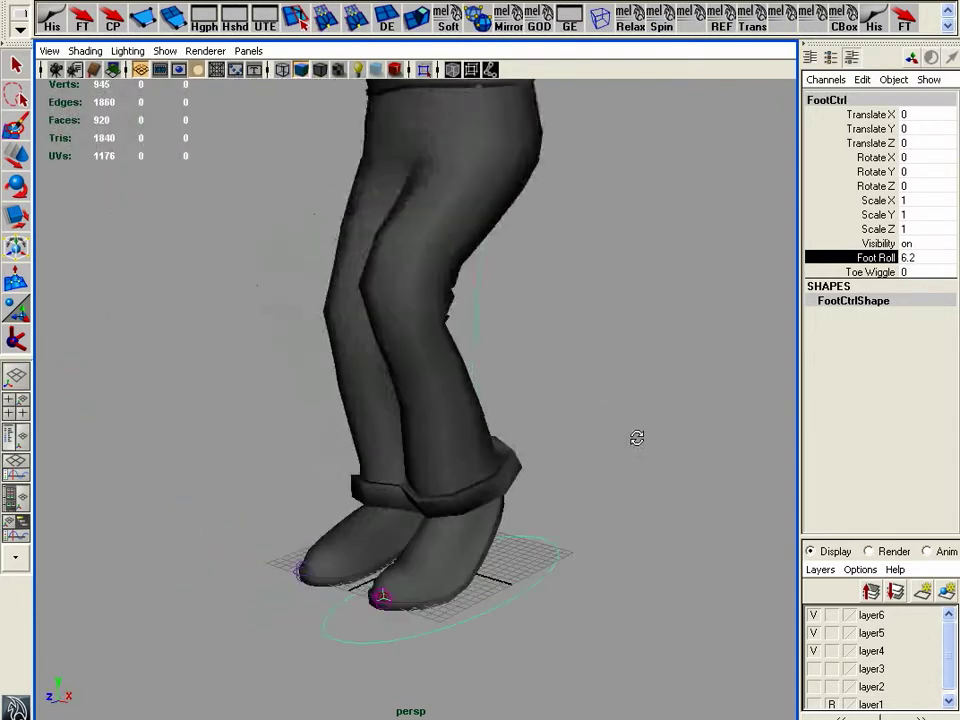
{"action": "left_click", "coordinate": [932, 257]}
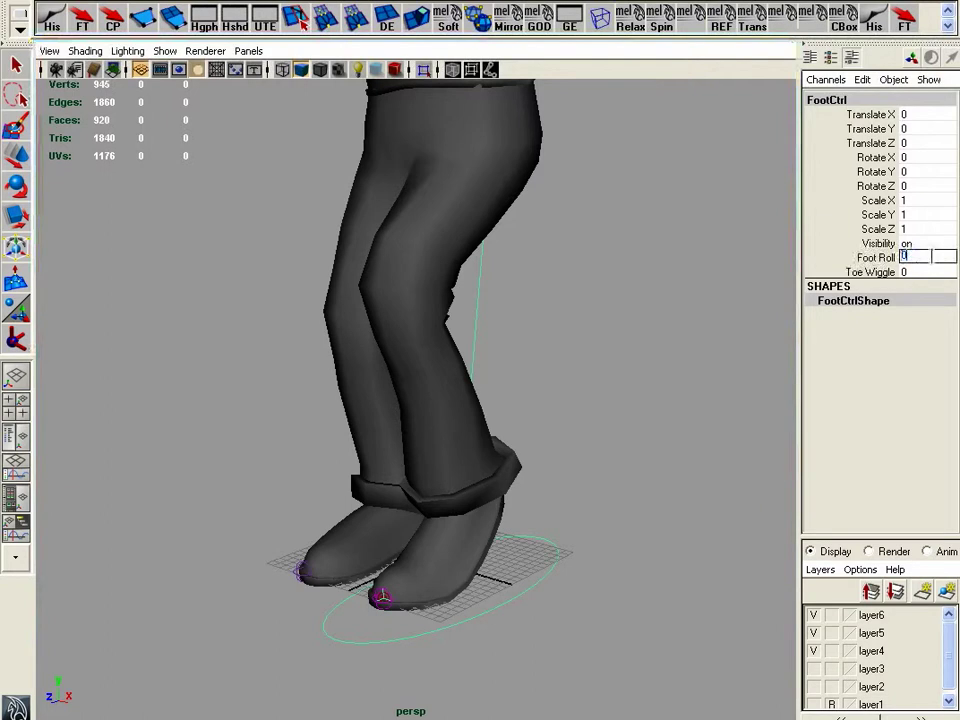
{"action": "type", "text": "0"}
{"action": "key", "text": "Return"}
{"action": "left_click_drag", "start_coordinate": [499, 531], "coordinate": [549, 493], "text": "alt"}
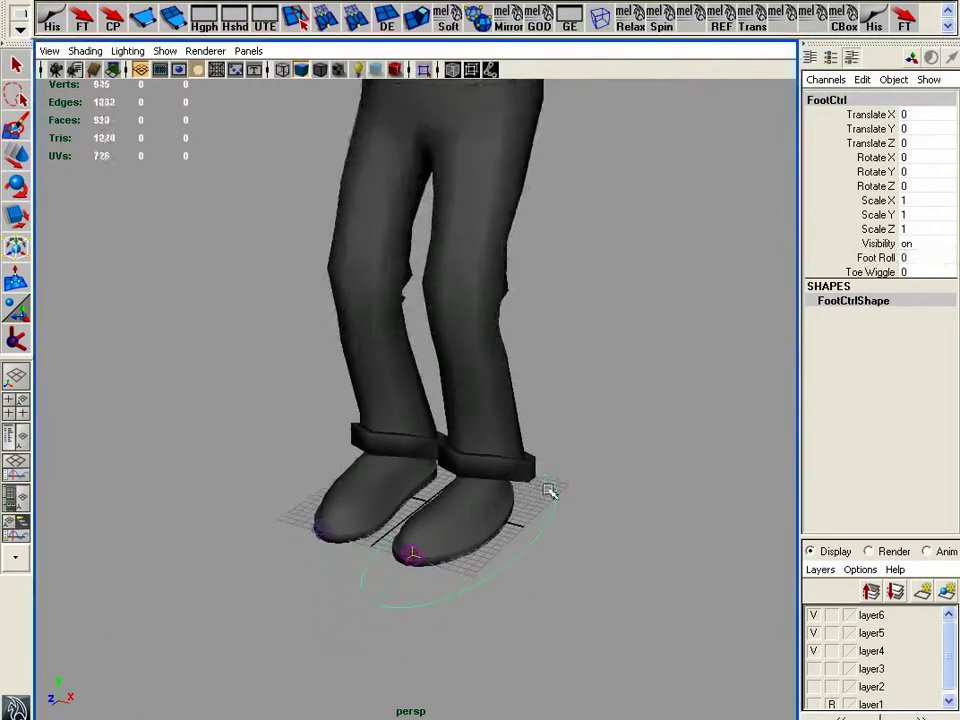
Hide layer6, duplicate FootCtrl, and move the copy to about -11 on X over the opposite ankle joint.
{"action": "left_click", "coordinate": [813, 615]}
{"action": "left_click_drag", "start_coordinate": [497, 641], "coordinate": [524, 541], "text": "alt"}
{"action": "key", "text": "w"}
{"action": "middle_click_drag", "start_coordinate": [503, 542], "coordinate": [448, 444], "text": "alt"}
{"action": "left_click_drag", "start_coordinate": [463, 326], "coordinate": [505, 432], "text": "alt"}
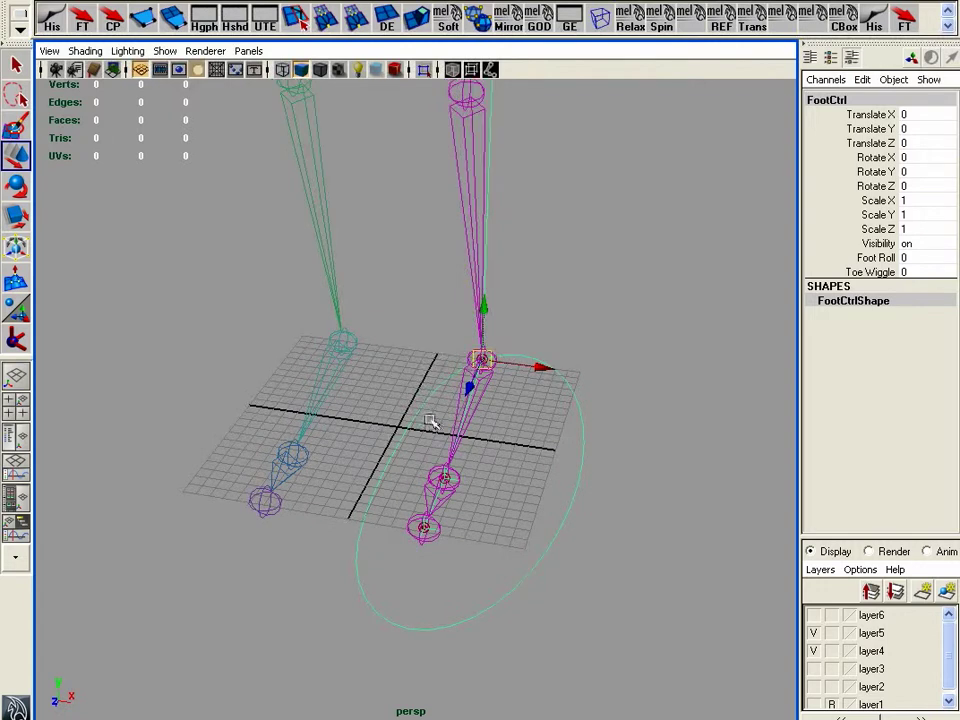
{"action": "key", "text": "ctrl+d"}
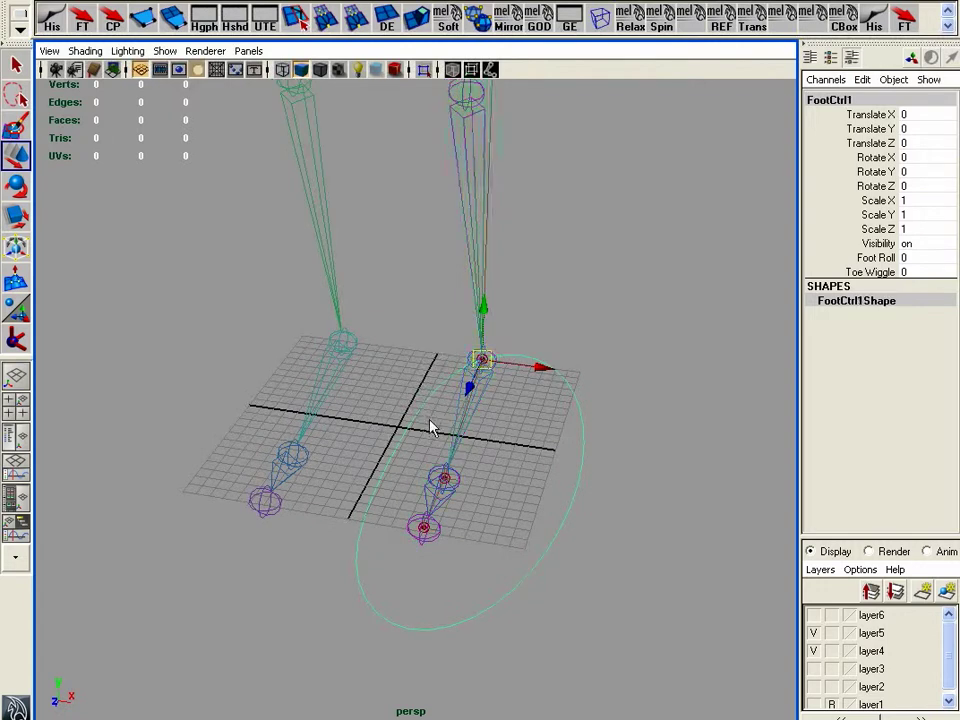
{"action": "left_click_drag", "start_coordinate": [463, 363], "coordinate": [325, 350]}
Mirror the duplicated foot control by scaling it to -1 on X, and freeze its transformations.
{"action": "left_click_drag", "start_coordinate": [371, 424], "coordinate": [455, 460], "text": "alt"}
{"action": "left_click", "coordinate": [12, 216]}
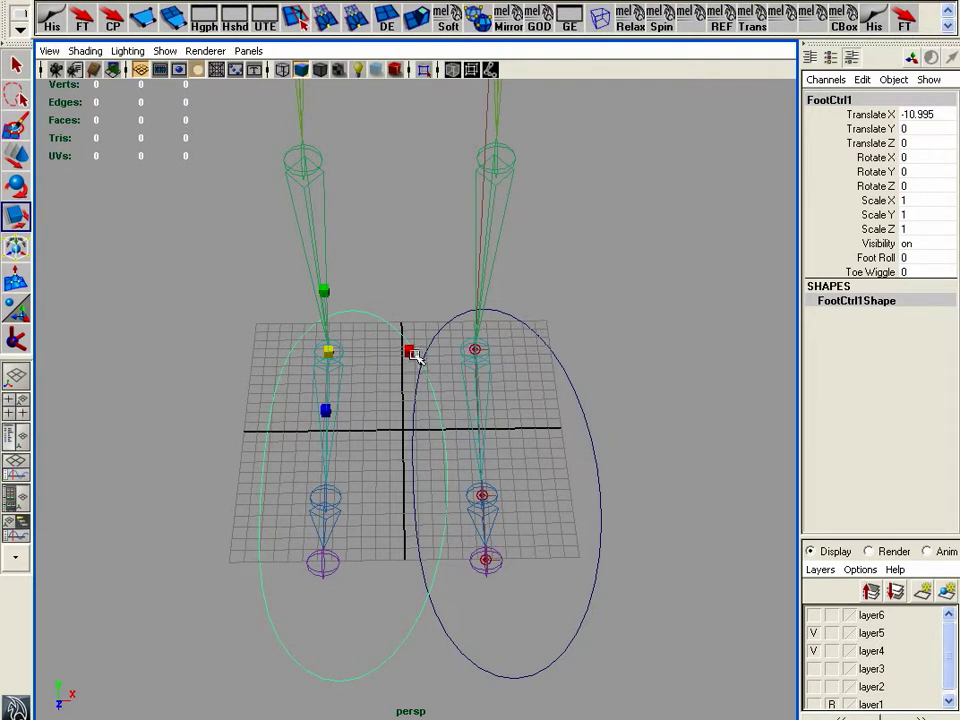
{"action": "left_click_drag", "start_coordinate": [411, 352], "coordinate": [150, 354]}
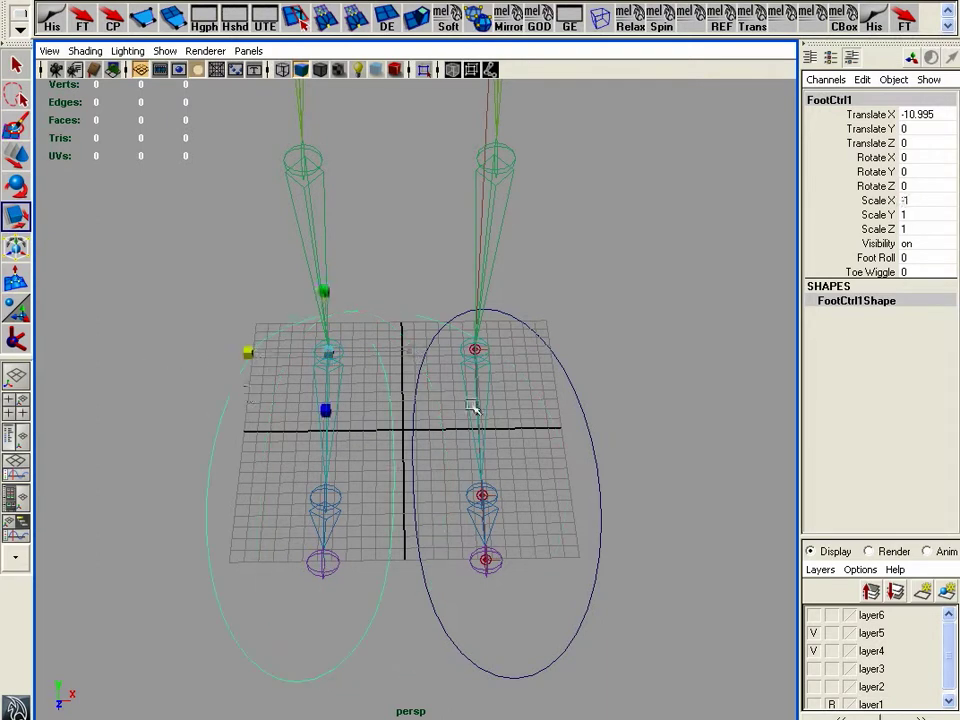
{"action": "left_click", "coordinate": [54, 28]}
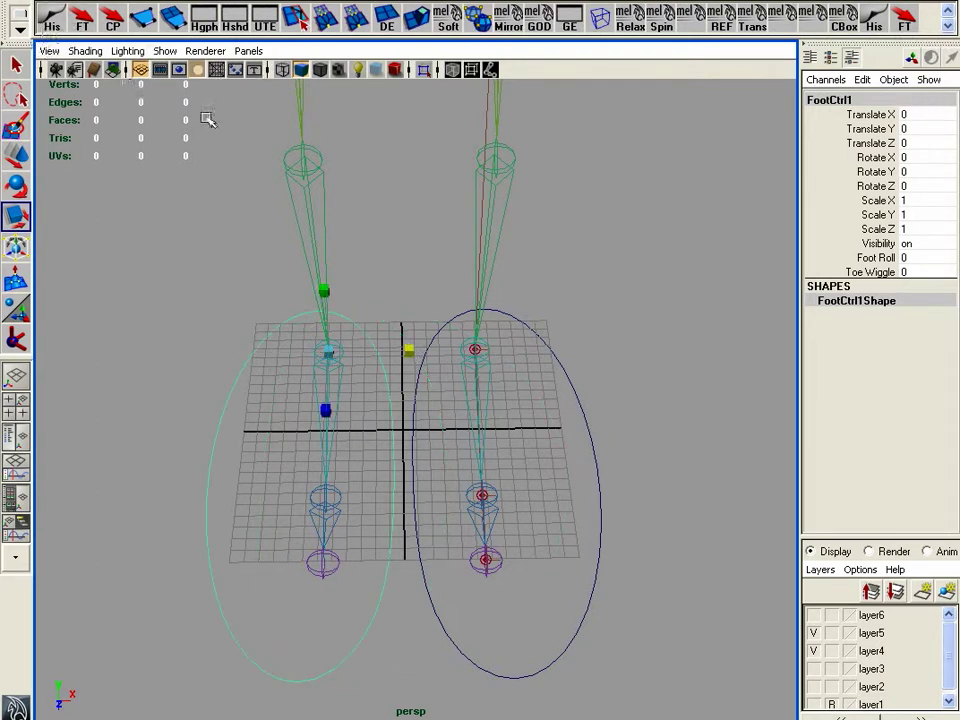
Delete the duplicated HeelGrp hierarchy with its IK handles from under FootCtrl1, keeping only the control curve.
{"action": "left_click", "coordinate": [204, 27]}
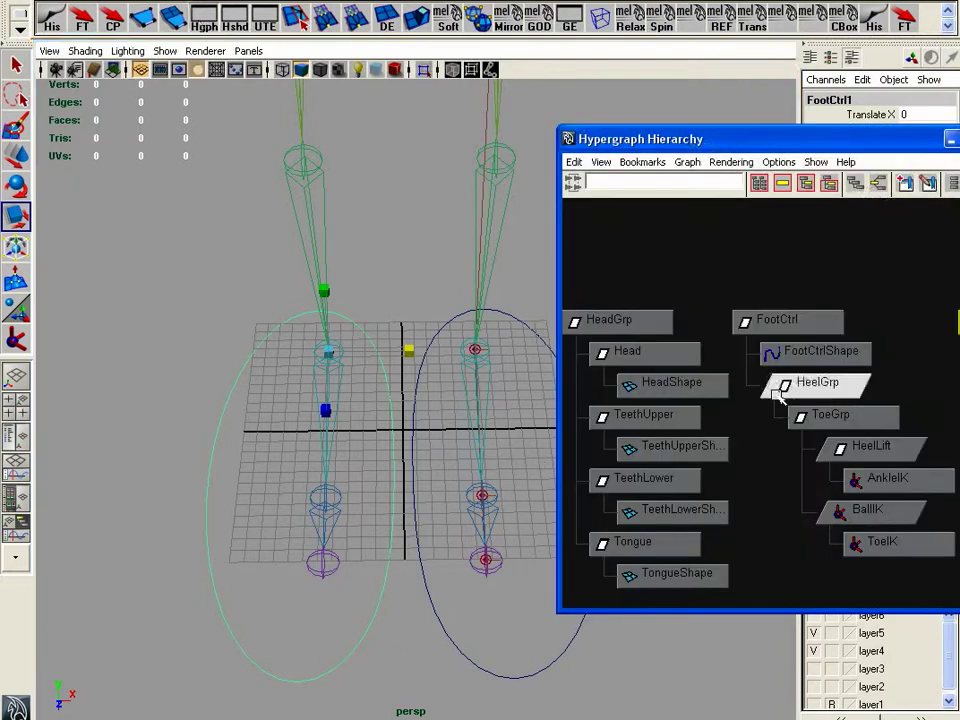
{"action": "middle_click_drag", "start_coordinate": [875, 489], "coordinate": [761, 473], "text": "alt"}
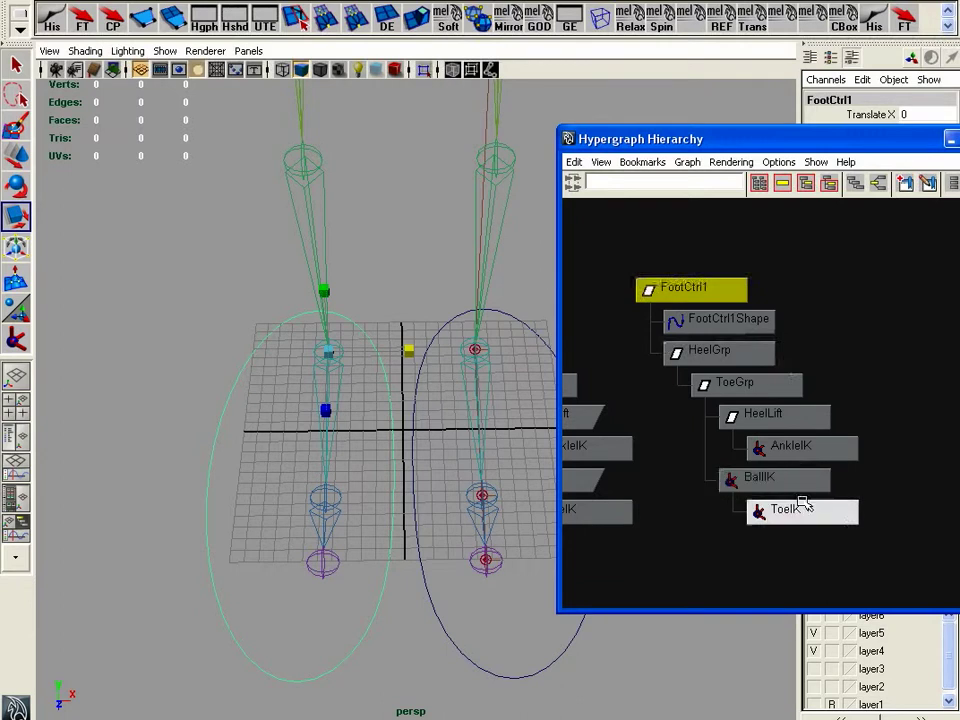
{"action": "left_click_drag", "start_coordinate": [657, 545], "coordinate": [763, 355]}
{"action": "key", "text": "Delete"}
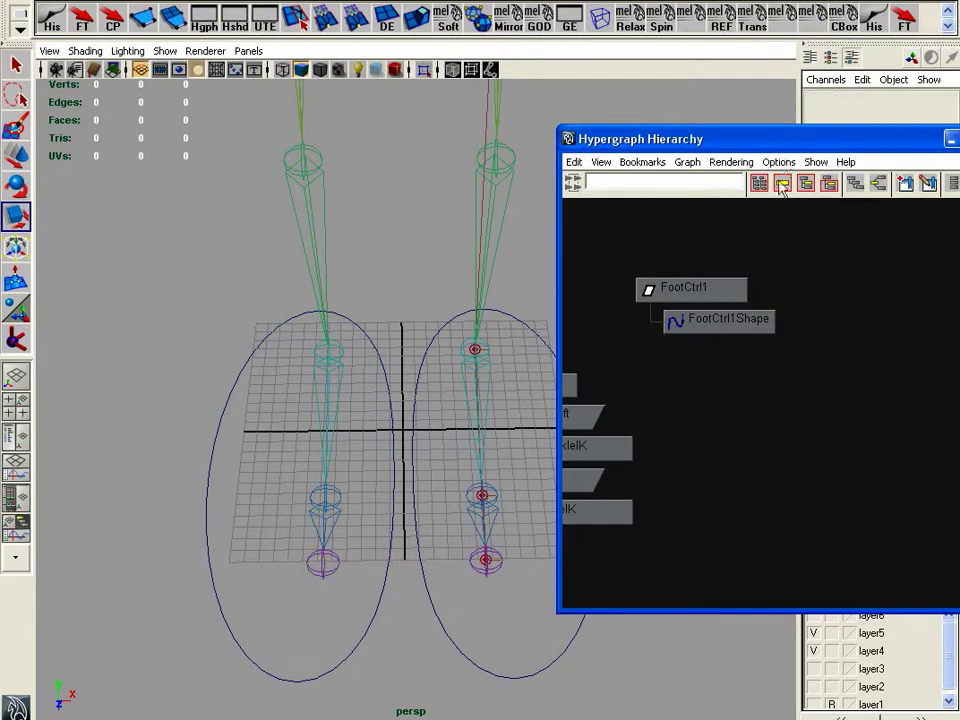
Create an IK handle from the hip joint to the ankle joint on the character's right leg.
{"action": "left_click_drag", "start_coordinate": [366, 463], "coordinate": [399, 382], "text": "alt"}
{"action": "middle_click_drag", "start_coordinate": [433, 475], "coordinate": [438, 433], "text": "alt"}
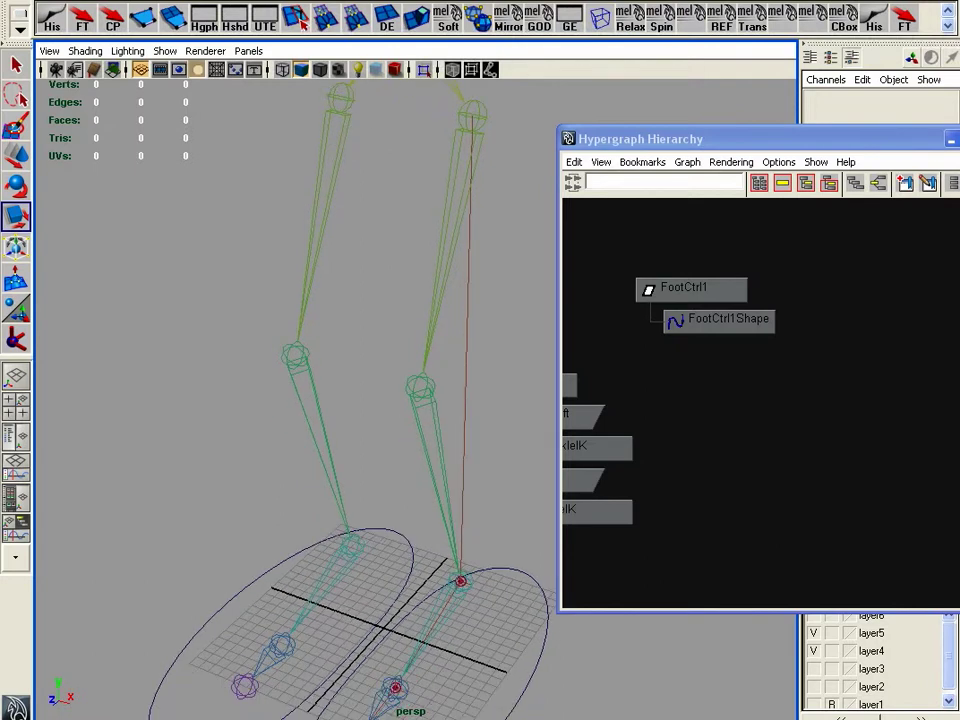
{"action": "left_click", "coordinate": [440, 0]}
{"action": "mouse_move", "coordinate": [570, 0]}
{"action": "left_click", "coordinate": [610, 0]}
{"action": "left_click", "coordinate": [340, 99]}
{"action": "left_click", "coordinate": [360, 546]}
Create two more IK handles on the right foot, from ankle to ball and from ball to toe.
{"action": "left_click_drag", "start_coordinate": [389, 624], "coordinate": [376, 566], "text": "alt"}
{"action": "key", "text": "y"}
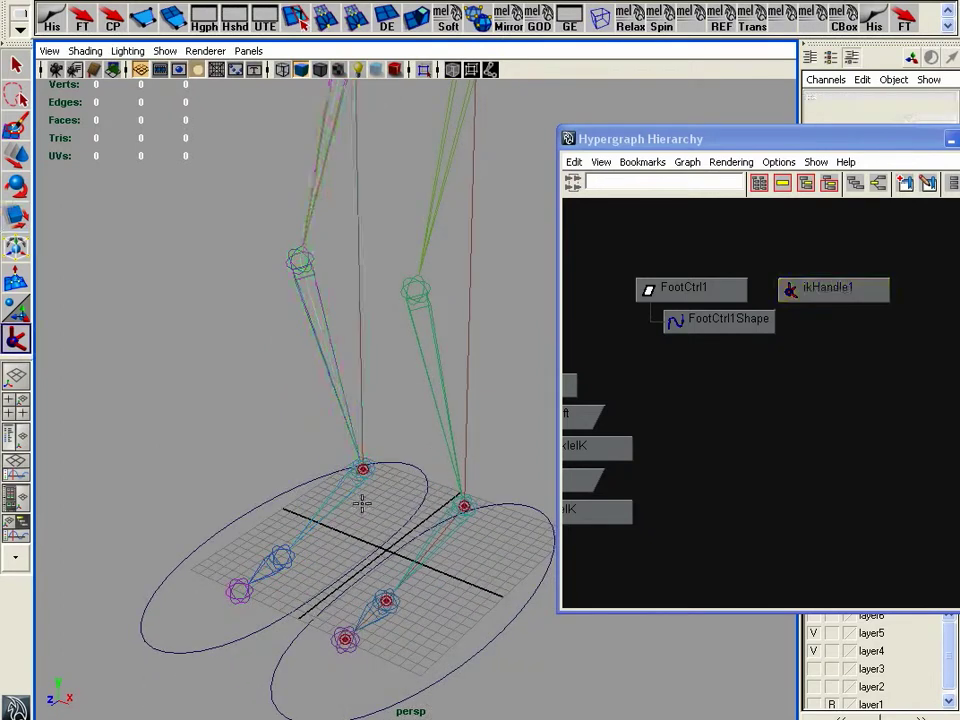
{"action": "left_click", "coordinate": [362, 470]}
{"action": "left_click", "coordinate": [280, 558]}
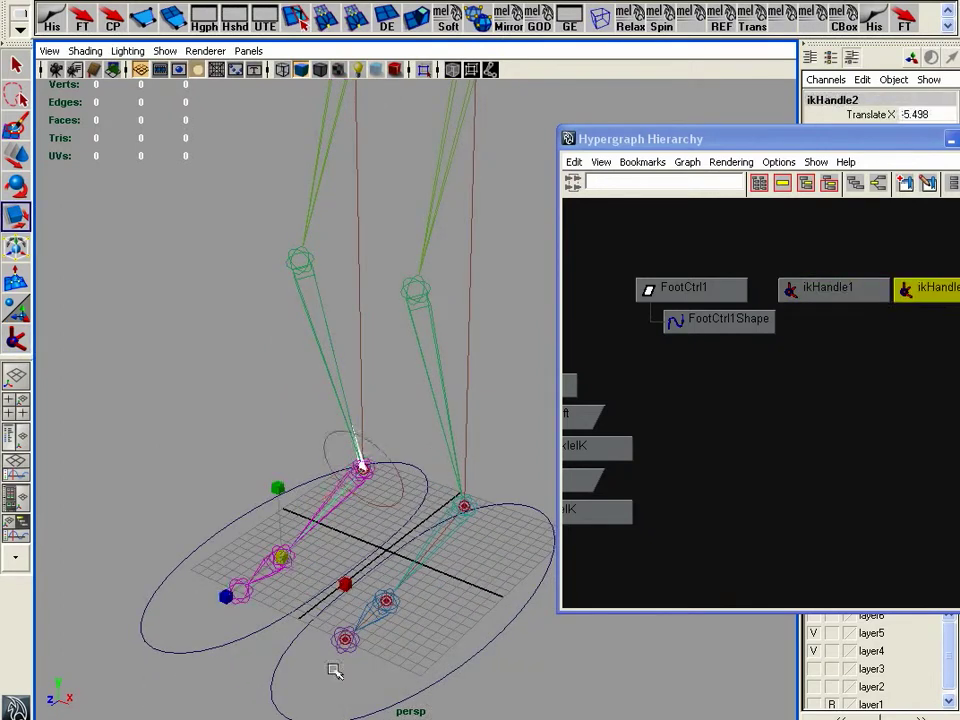
{"action": "key", "text": "y"}
{"action": "left_click", "coordinate": [286, 564]}
{"action": "left_click", "coordinate": [239, 591]}
Rename ikHandle2, the ankle-to-ball handle, as BallIK.
{"action": "right_click_drag", "start_coordinate": [842, 459], "coordinate": [747, 459], "text": "alt"}
{"action": "middle_click_drag", "start_coordinate": [747, 459], "coordinate": [670, 461], "text": "alt"}
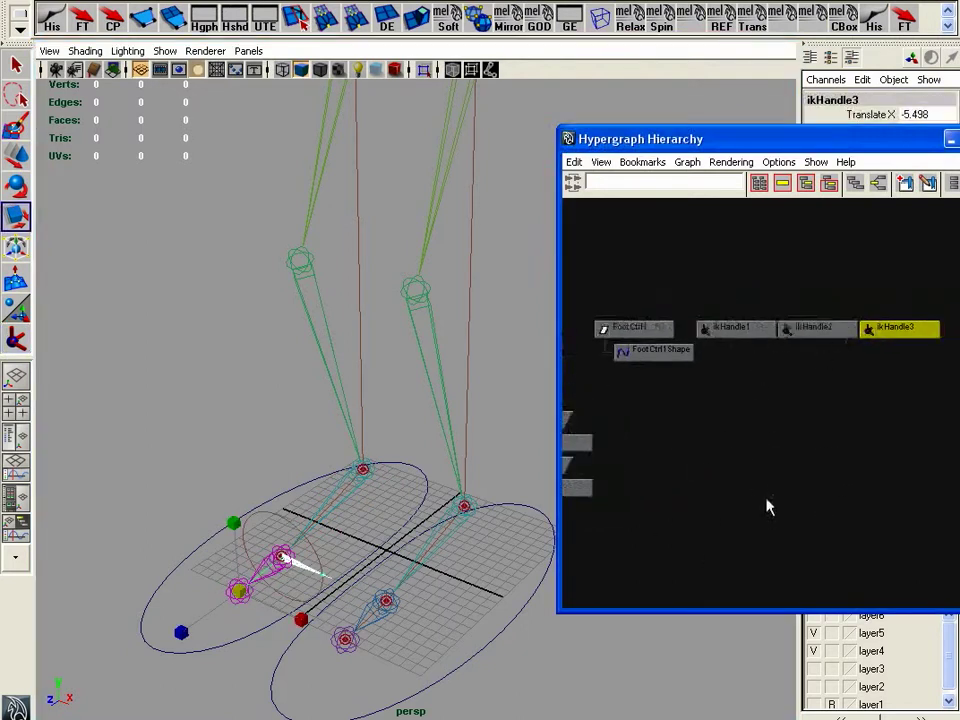
{"action": "right_click_drag", "start_coordinate": [768, 513], "coordinate": [778, 497], "text": "alt"}
{"action": "middle_click_drag", "start_coordinate": [778, 497], "coordinate": [750, 503], "text": "alt"}
{"action": "left_click", "coordinate": [775, 331]}
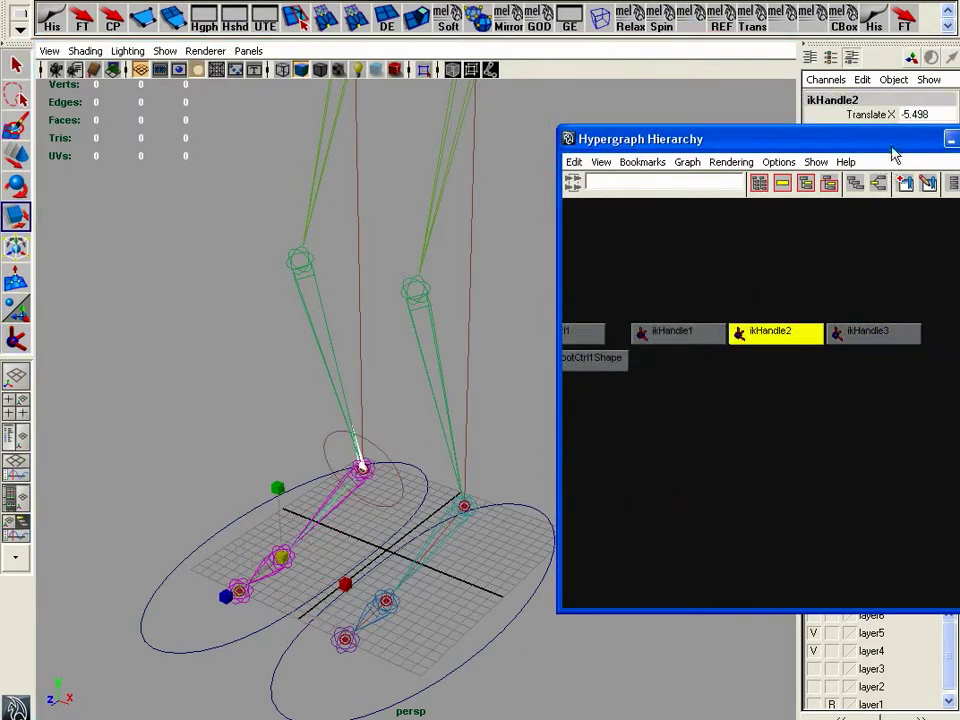
{"action": "left_click_drag", "start_coordinate": [895, 155], "coordinate": [695, 174]}
{"action": "type", "text": "BallK"}
{"action": "key", "text": "Return"}
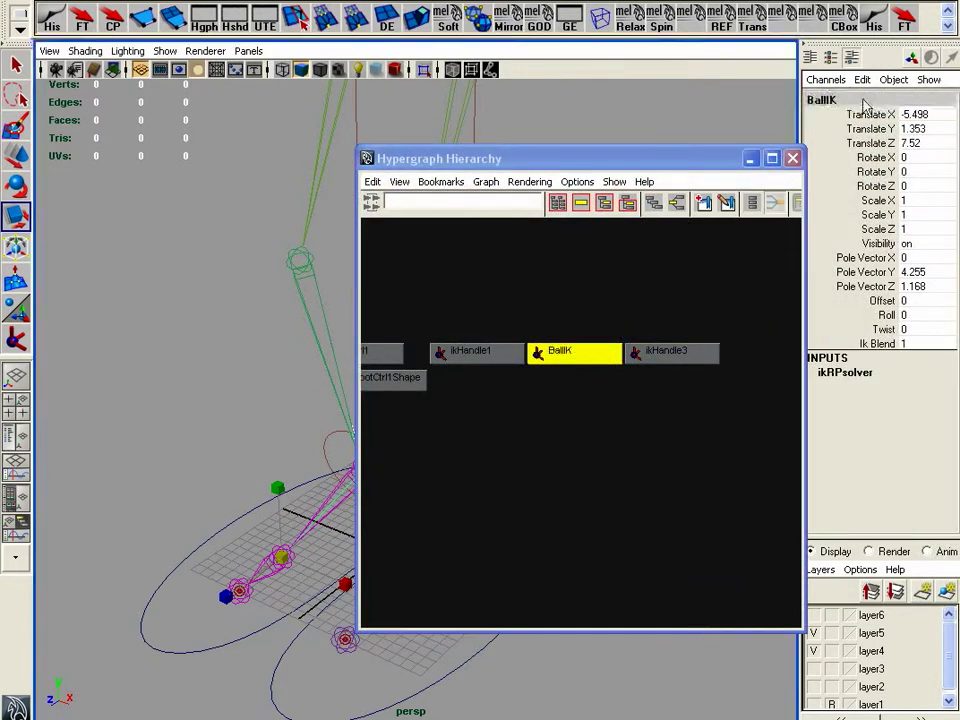
Rename ikHandle3, the ball-to-toe handle, as ToeIK.
{"action": "left_click", "coordinate": [670, 351]}
{"action": "double_click", "coordinate": [836, 98]}
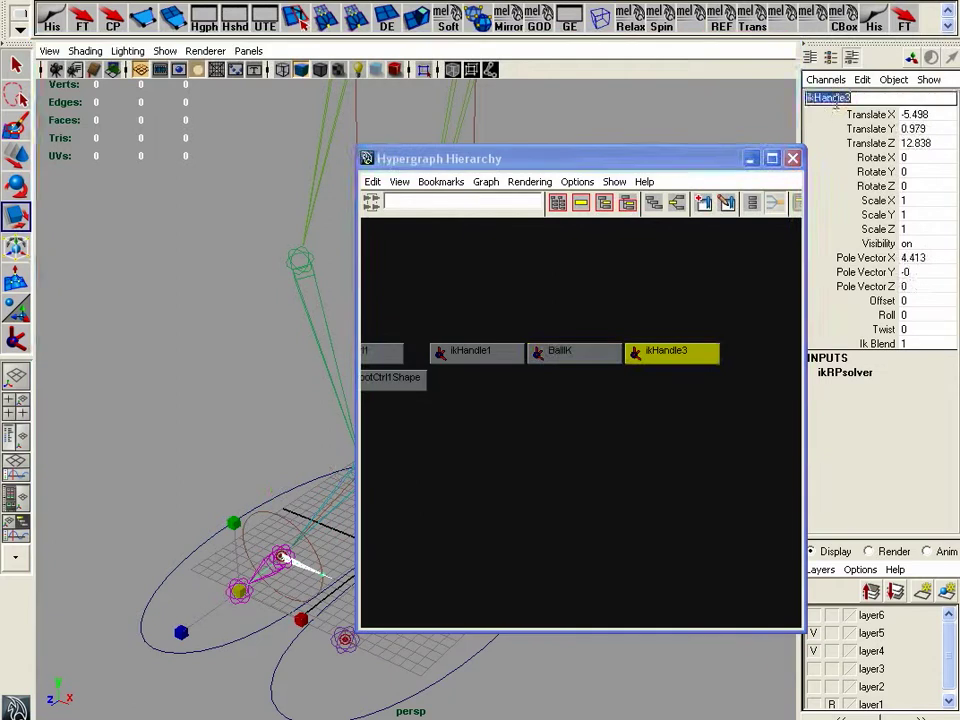
{"action": "type", "text": "Toe"}
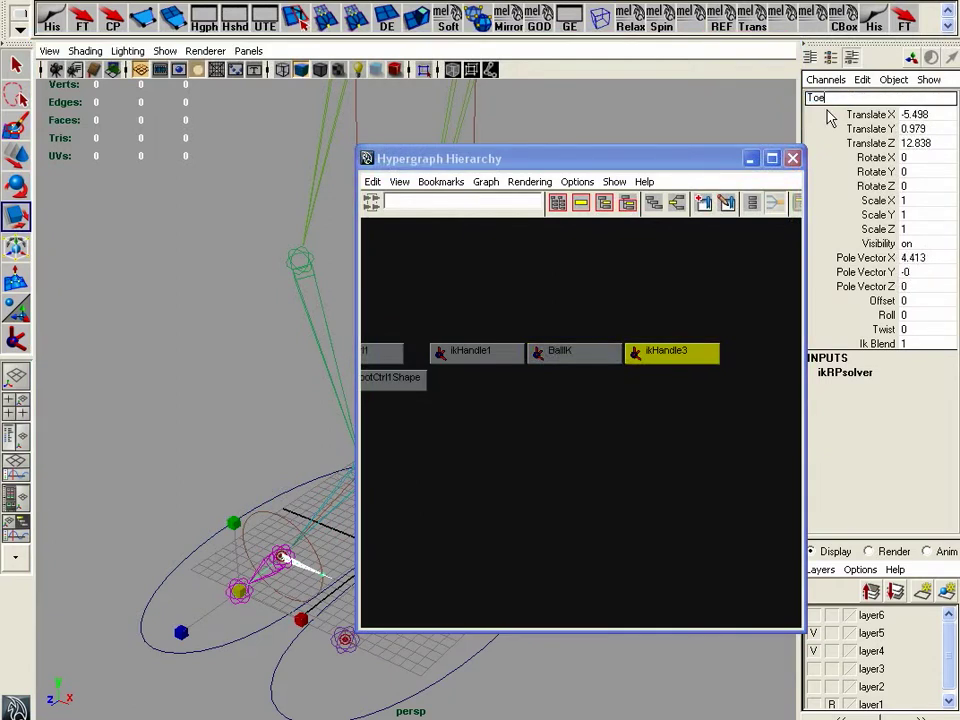
{"action": "key", "text": "Return"}
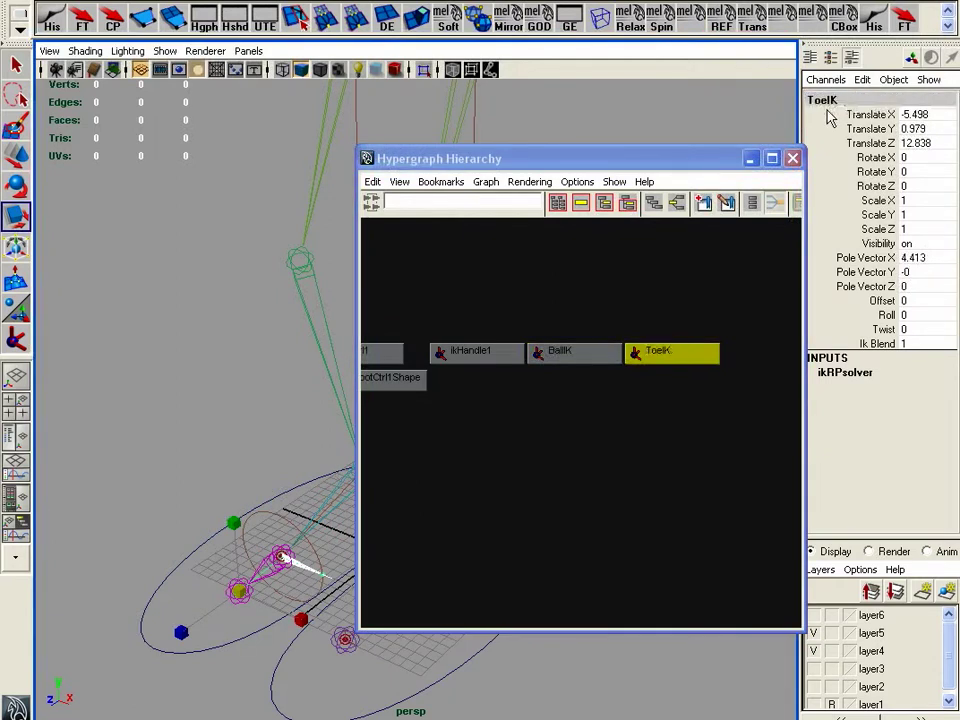
Rename ikHandle1 as AnkleIK, and parent ToeIK under BallIK.
{"action": "left_click", "coordinate": [468, 343]}
{"action": "double_click", "coordinate": [875, 97]}
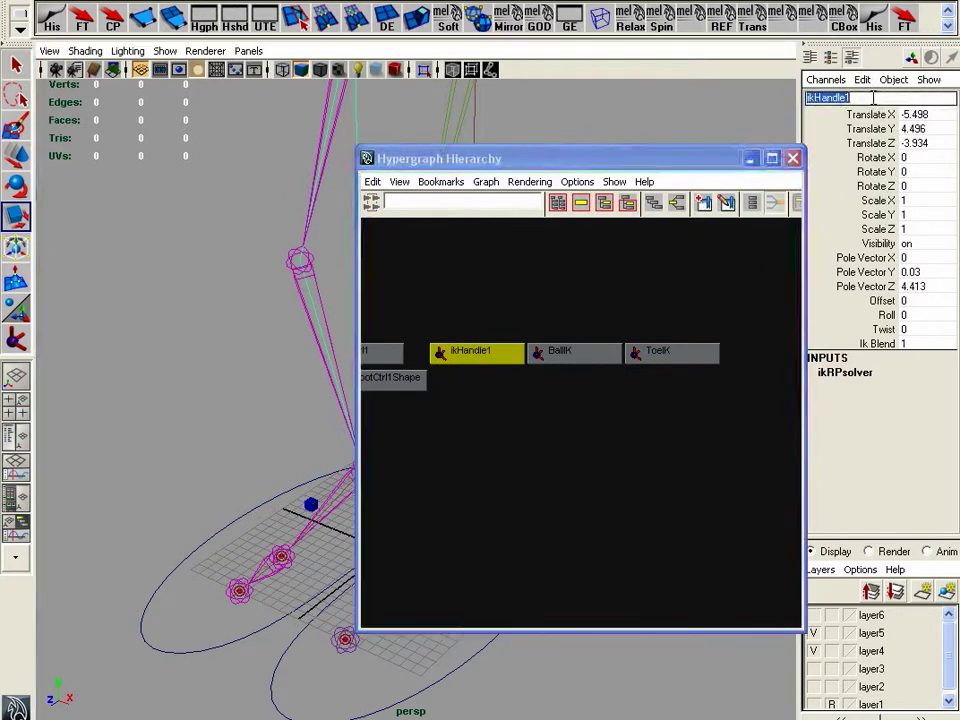
{"action": "type", "text": "A"}
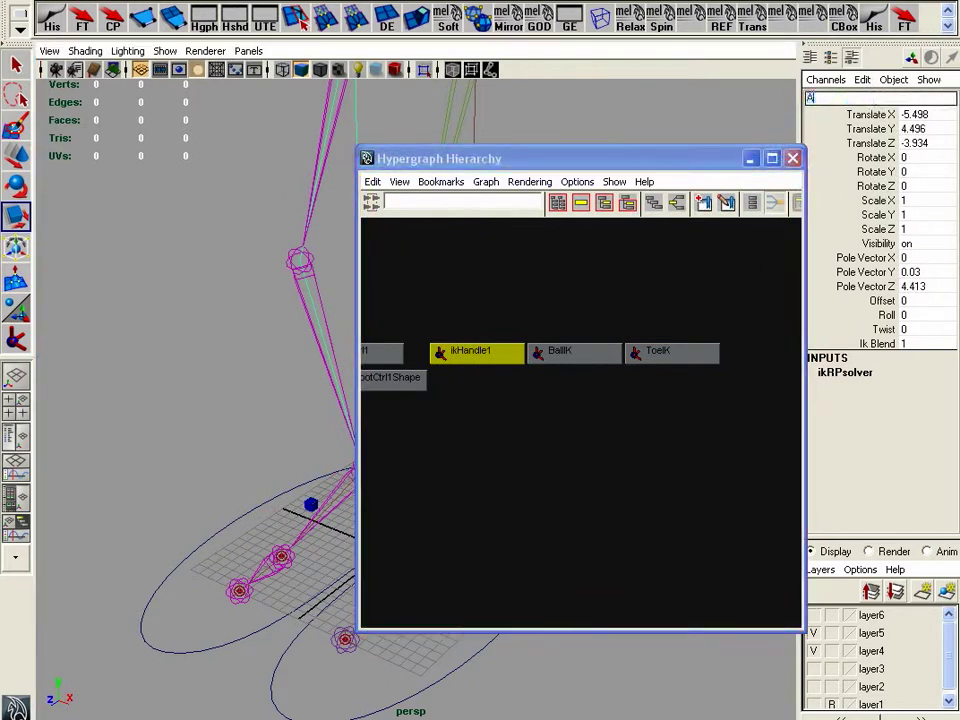
{"action": "type", "text": "nkleIK"}
{"action": "key", "text": "Return"}
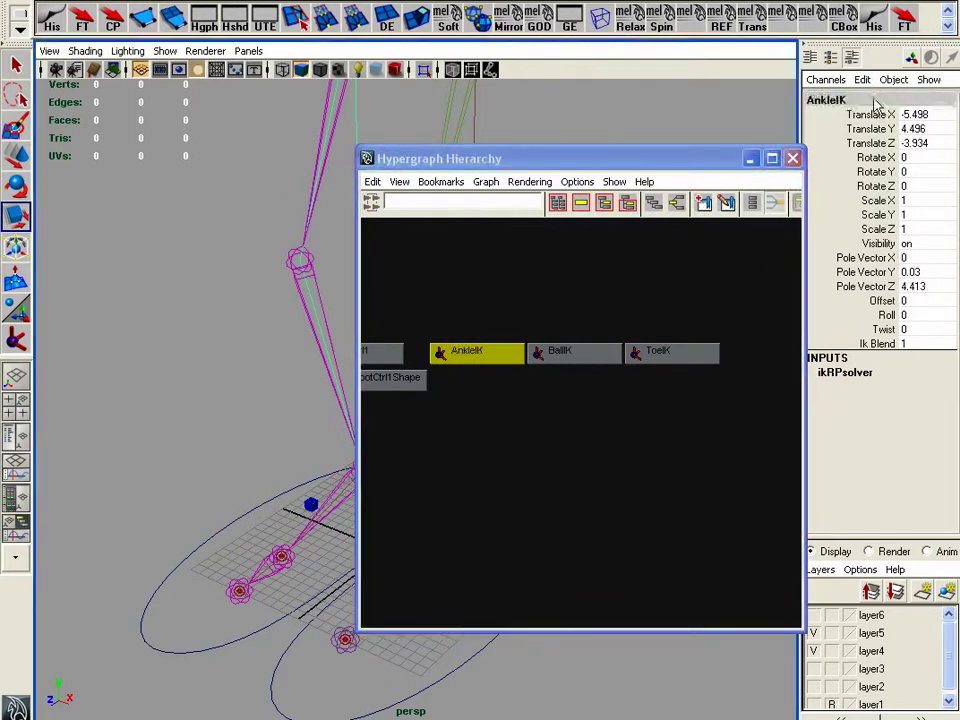
{"action": "middle_click_drag", "start_coordinate": [681, 354], "coordinate": [600, 360]}
Group AnkleIK into a group named HeelLift with its pivot snapped to the right foot's ball joint.
{"action": "left_click", "coordinate": [490, 356]}
{"action": "left_click_drag", "start_coordinate": [542, 161], "coordinate": [661, 168]}
{"action": "mouse_move", "coordinate": [321, 289]}
{"action": "left_mouse_down", "text": "alt"}
{"action": "mouse_move", "coordinate": [323, 300]}
{"action": "mouse_move", "coordinate": [326, 287]}
{"action": "left_mouse_up", "text": "alt"}
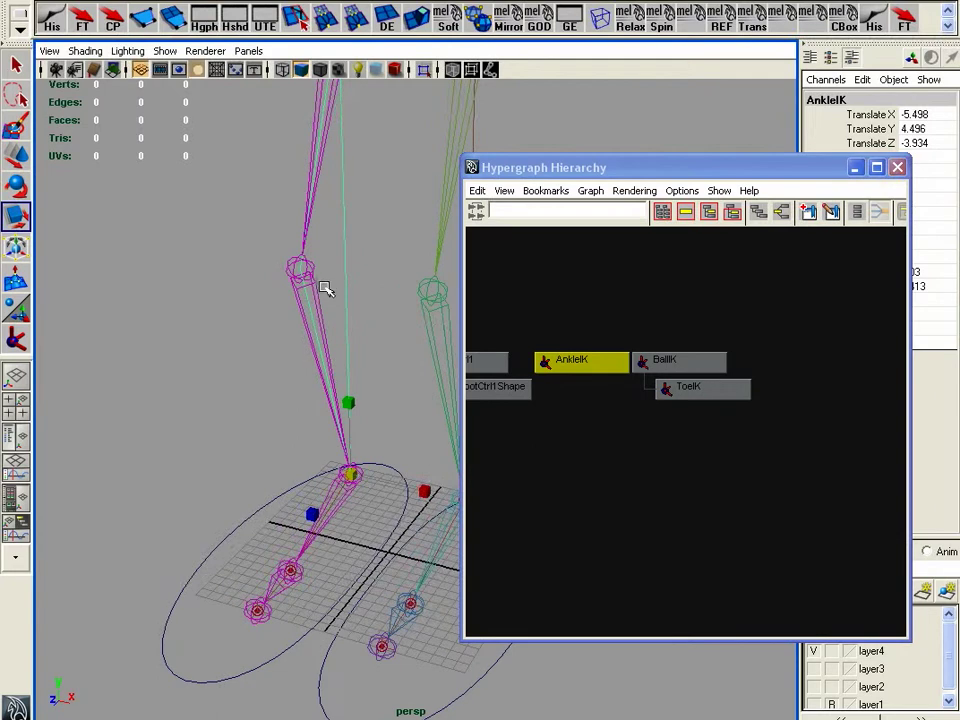
{"action": "key", "text": "ctrl+g"}
{"action": "key", "text": "Insert"}
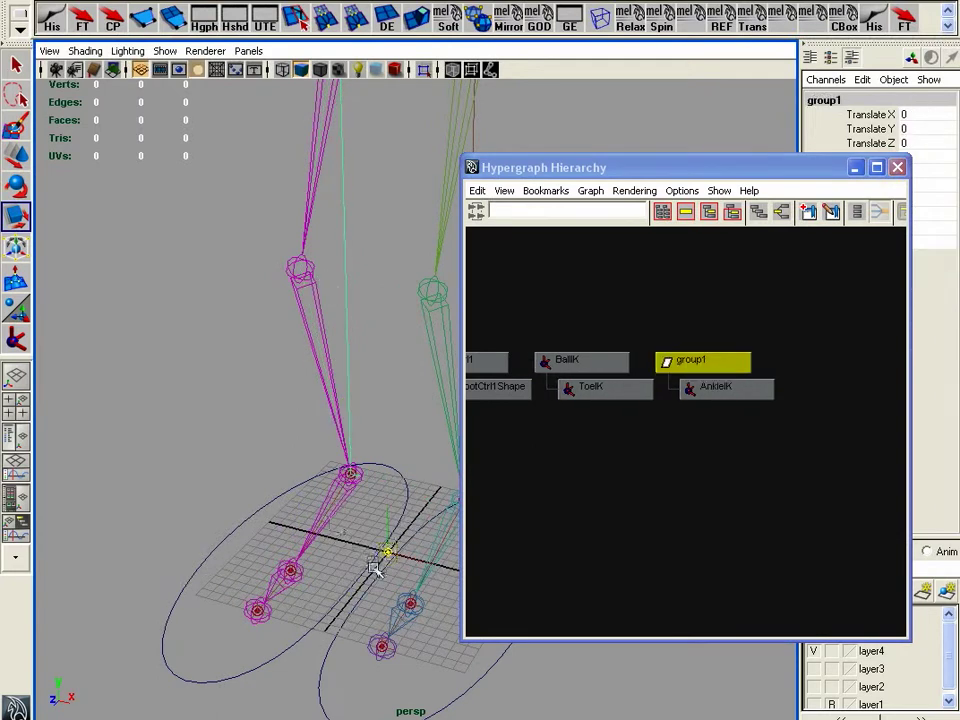
{"action": "middle_click", "coordinate": [293, 584]}
{"action": "key", "text": "Insert"}
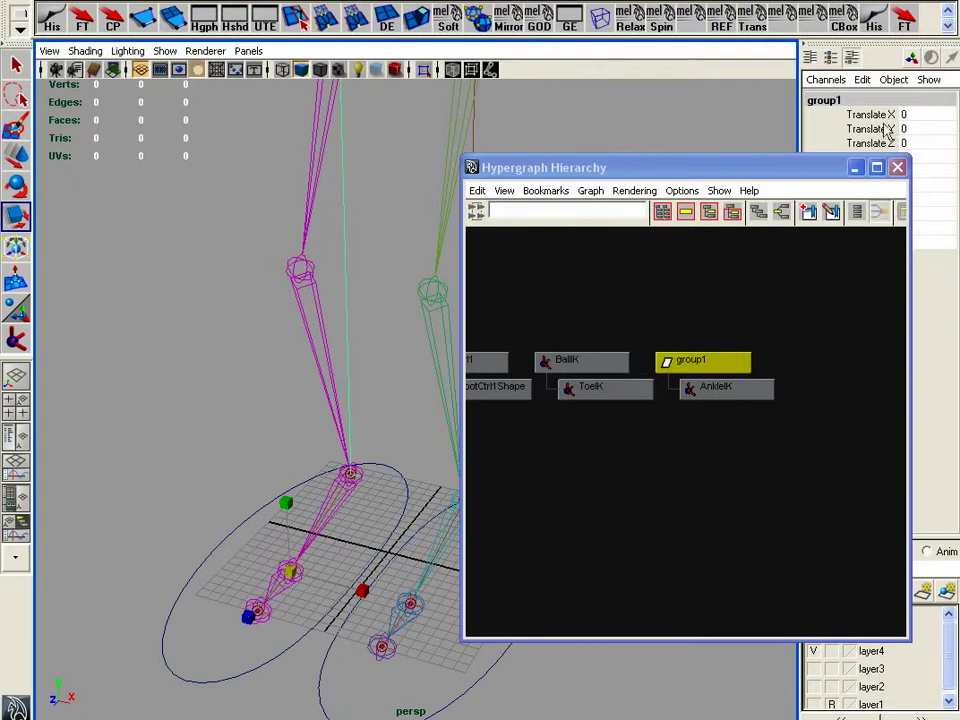
{"action": "double_click", "coordinate": [872, 97]}
{"action": "type", "text": "He"}
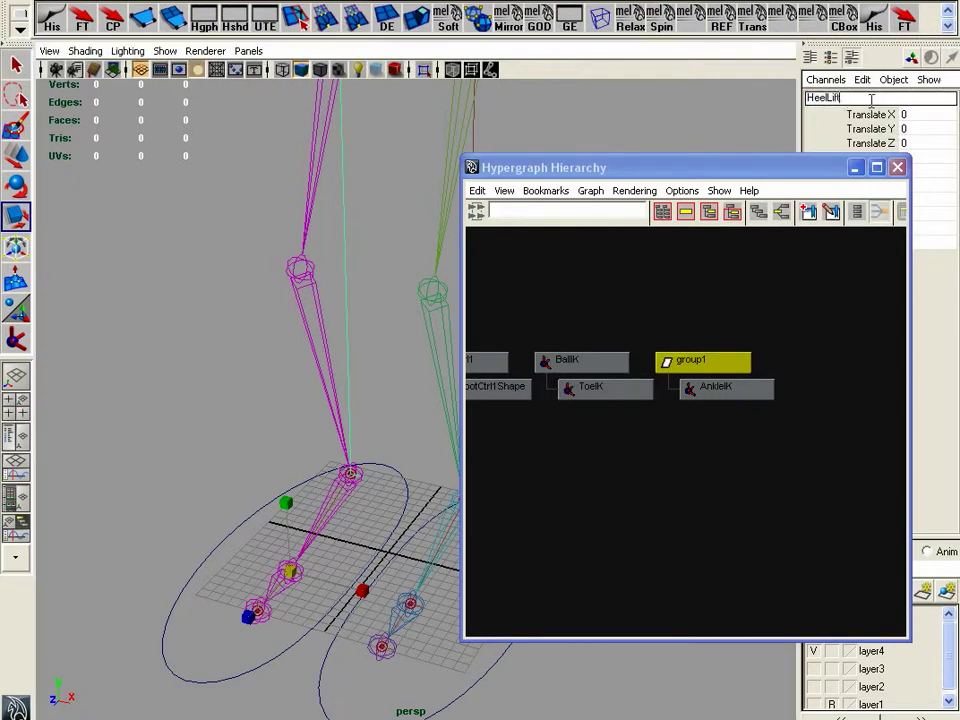
{"action": "type", "text": "elLift"}
{"action": "key", "text": "Return"}
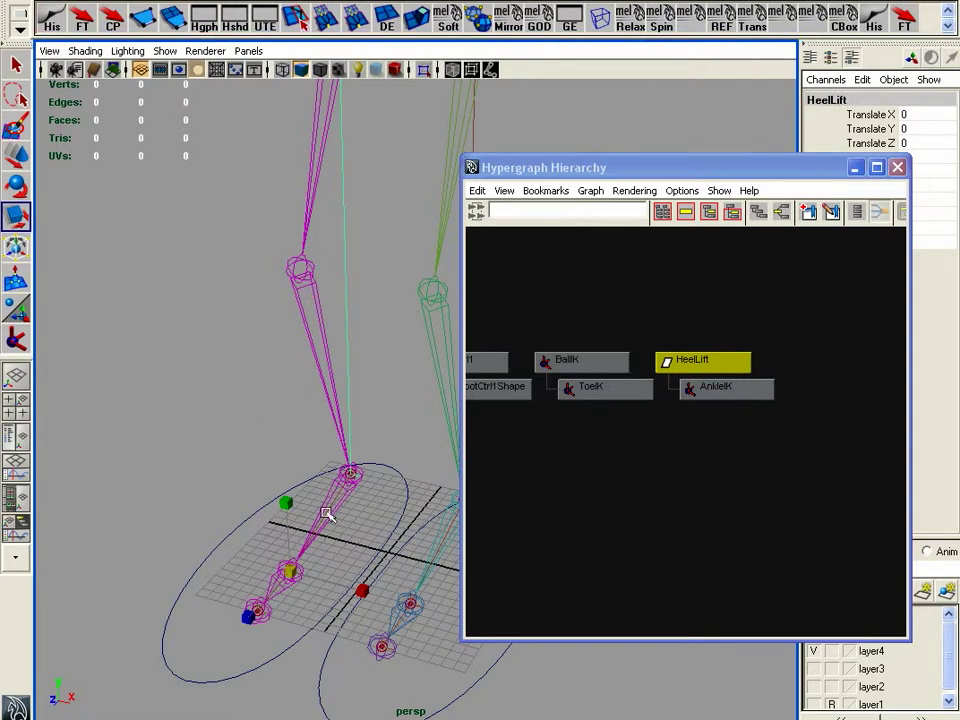
Group HeelLift into a group named ToeGrp with its pivot snapped to the right foot's toe joint.
{"action": "key", "text": "ctrl+g"}
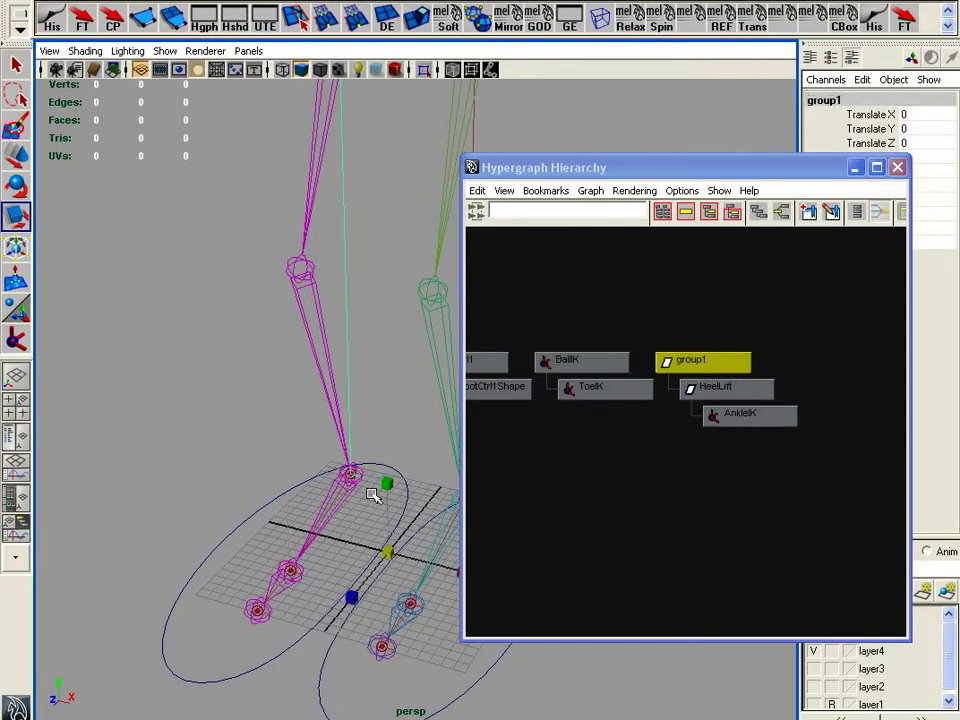
{"action": "key", "text": "Insert"}
{"action": "middle_click", "coordinate": [259, 611]}
{"action": "key", "text": "Insert"}
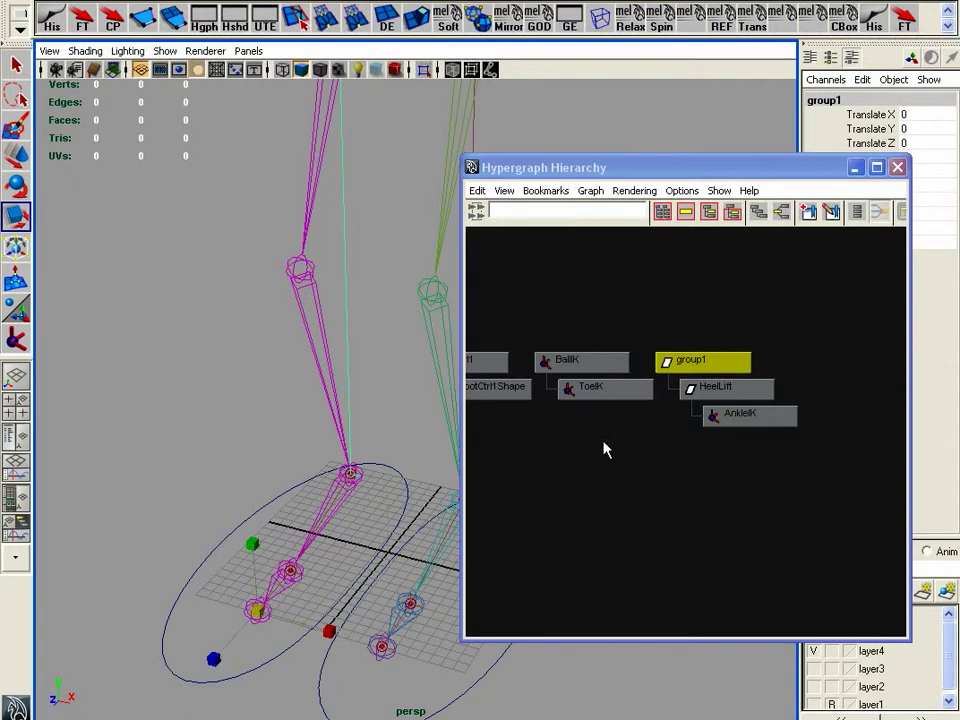
{"action": "left_click", "coordinate": [850, 103]}
{"action": "type", "text": "ToeGrp"}
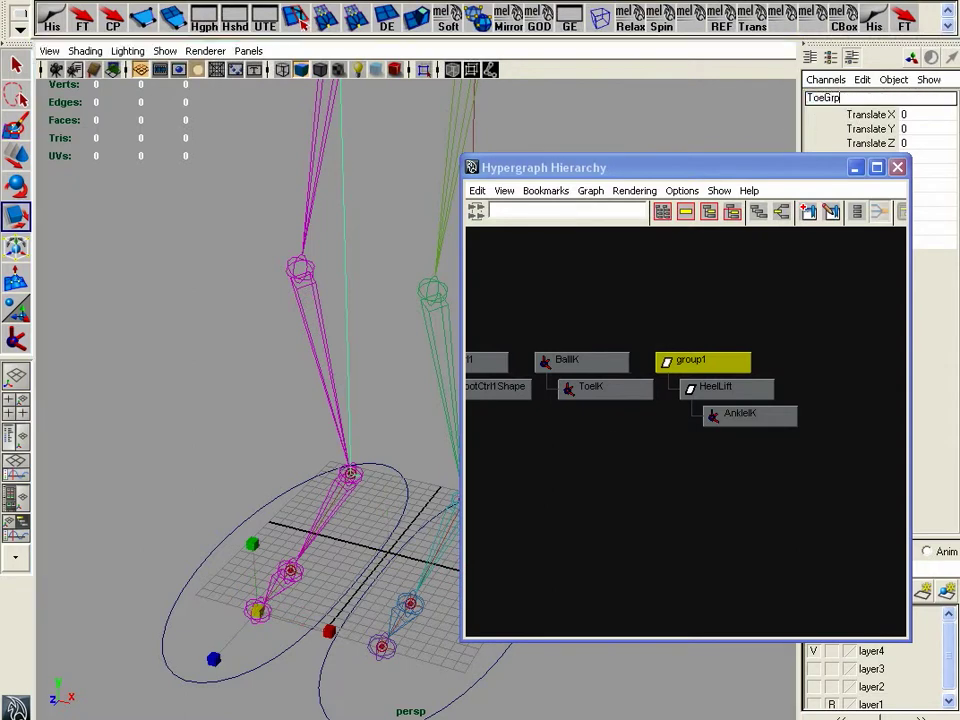
{"action": "key", "text": "Return"}
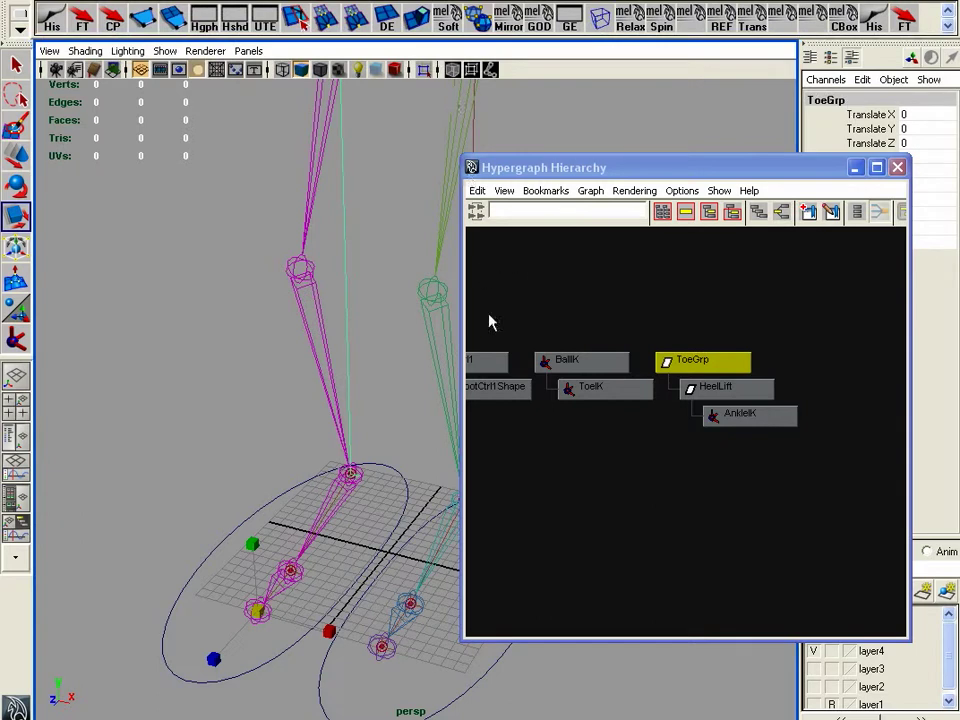
Show layer6, and group ToeGrp into a new group with its pivot at the base of the right shoe's heel.
{"action": "left_click_drag", "start_coordinate": [318, 454], "coordinate": [390, 440], "text": "alt"}
{"action": "left_click_drag", "start_coordinate": [672, 168], "coordinate": [813, 141]}
{"action": "left_click_drag", "start_coordinate": [478, 432], "coordinate": [432, 419], "text": "alt"}
{"action": "left_click_drag", "start_coordinate": [810, 146], "coordinate": [959, 142]}
{"action": "left_click", "coordinate": [812, 618]}
{"action": "left_click_drag", "start_coordinate": [607, 542], "coordinate": [525, 555], "text": "alt"}
{"action": "right_click_drag", "start_coordinate": [463, 553], "coordinate": [580, 550], "text": "alt"}
{"action": "middle_click_drag", "start_coordinate": [580, 550], "coordinate": [476, 525], "text": "alt"}
{"action": "left_click_drag", "start_coordinate": [476, 525], "coordinate": [422, 536], "text": "alt"}
{"action": "key", "text": "ctrl+g"}
{"action": "right_click_drag", "start_coordinate": [422, 536], "coordinate": [731, 544], "text": "alt"}
{"action": "middle_click_drag", "start_coordinate": [520, 490], "coordinate": [522, 294], "text": "alt"}
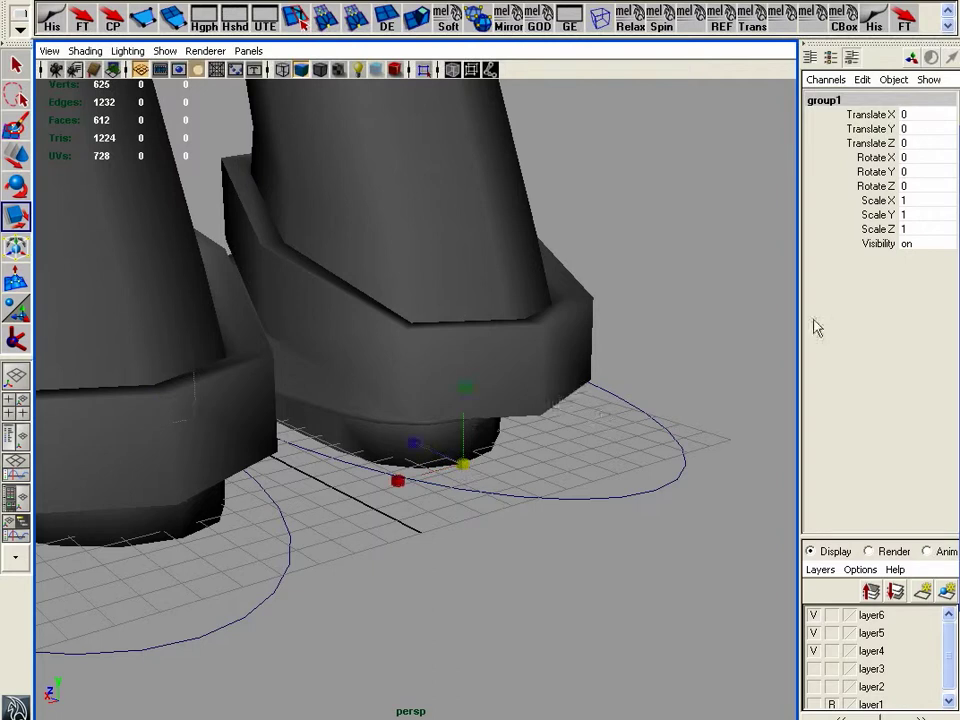
Rename the new heel group as HeelGrp.
{"action": "double_click", "coordinate": [848, 99]}
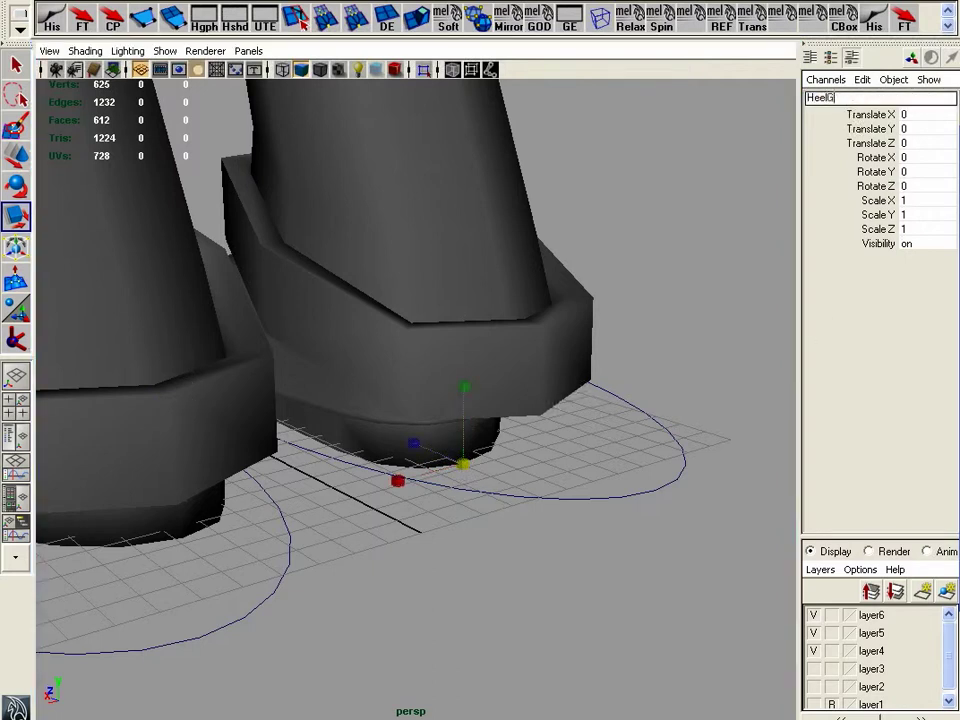
{"action": "type", "text": "HeelGrp"}
{"action": "key", "text": "Return"}
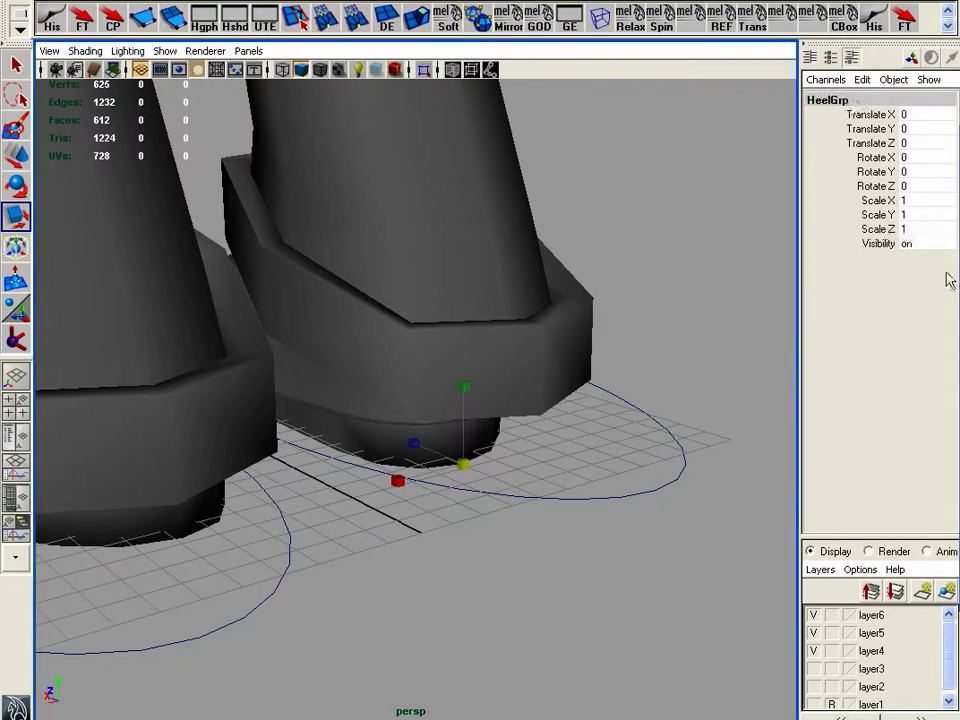
Parent BallIK under ToeGrp, and parent HeelGrp under FootCtrl1.
{"action": "left_click_drag", "start_coordinate": [482, 512], "coordinate": [587, 523], "text": "alt"}
{"action": "right_click_drag", "start_coordinate": [587, 523], "coordinate": [497, 510], "text": "alt"}
{"action": "left_click_drag", "start_coordinate": [497, 510], "coordinate": [506, 514], "text": "alt"}
{"action": "right_click_drag", "start_coordinate": [506, 514], "coordinate": [429, 533], "text": "alt"}
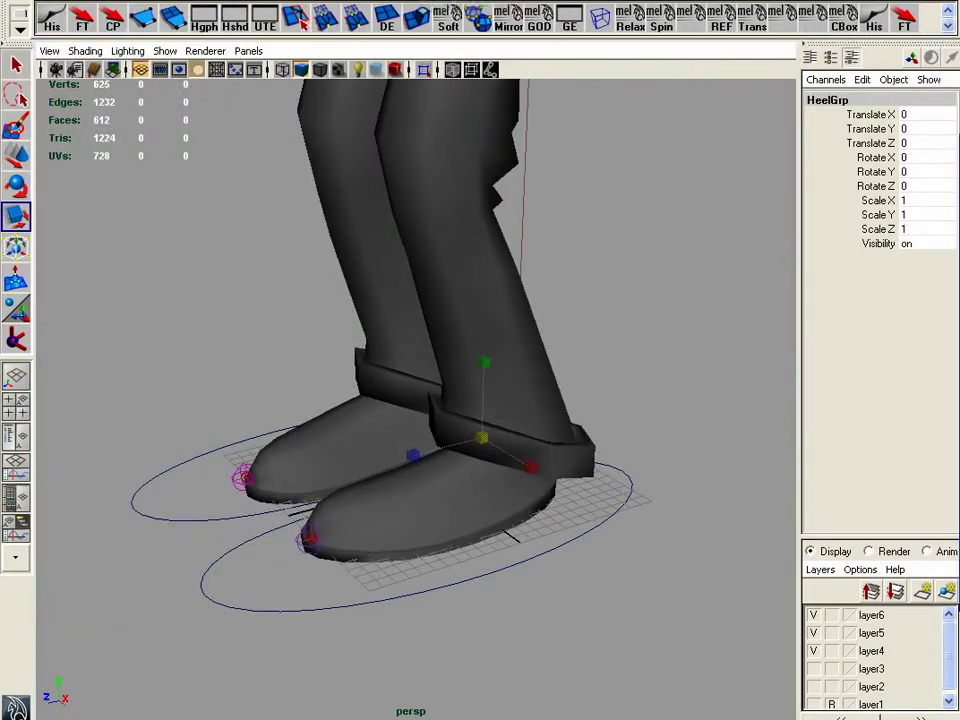
{"action": "left_click_drag", "start_coordinate": [958, 140], "coordinate": [615, 132]}
{"action": "middle_click_drag", "start_coordinate": [568, 332], "coordinate": [670, 358]}
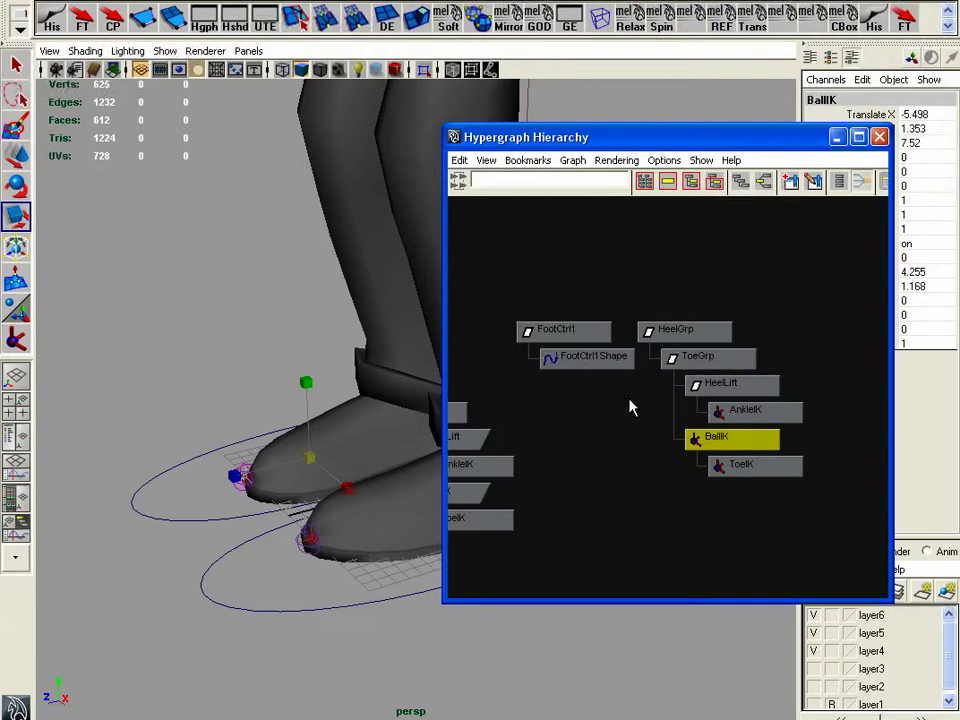
{"action": "left_click", "coordinate": [585, 330]}
{"action": "middle_click_drag", "start_coordinate": [683, 333], "coordinate": [567, 340]}
{"action": "middle_click_drag", "start_coordinate": [628, 334], "coordinate": [726, 269], "text": "alt"}
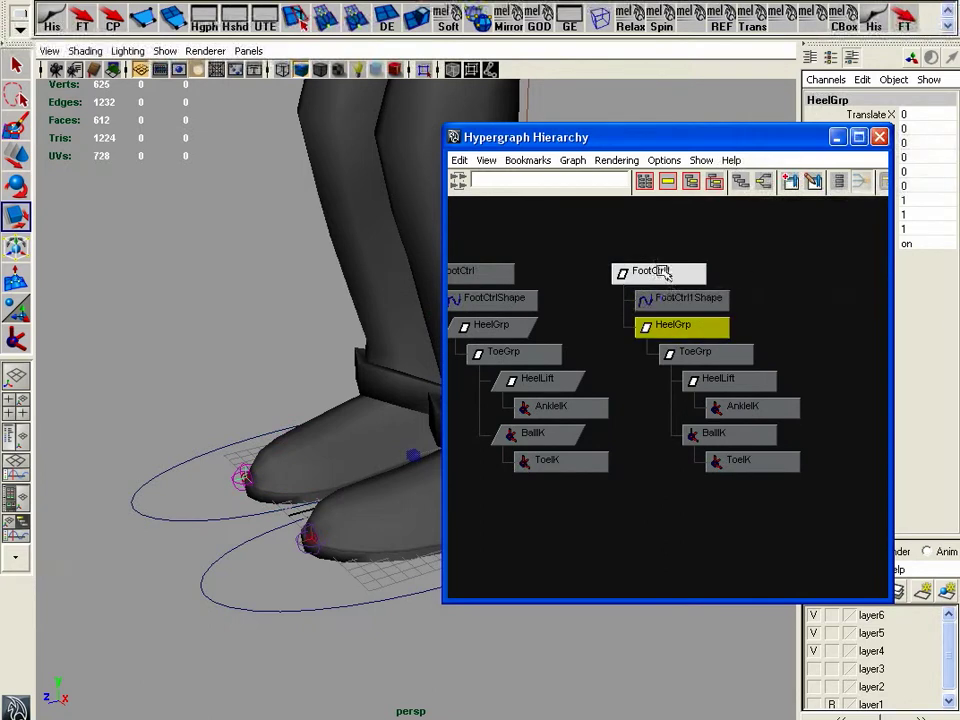
Lower the Root joint to test how both legs bend over the planted feet, and undo the move.
{"action": "left_click_drag", "start_coordinate": [646, 141], "coordinate": [954, 138]}
{"action": "right_click_drag", "start_coordinate": [576, 346], "coordinate": [165, 354], "text": "alt"}
{"action": "middle_click_drag", "start_coordinate": [422, 320], "coordinate": [412, 430], "text": "alt"}
{"action": "left_click_drag", "start_coordinate": [412, 430], "coordinate": [484, 320], "text": "alt"}
{"action": "left_click_drag", "start_coordinate": [507, 210], "coordinate": [356, 281]}
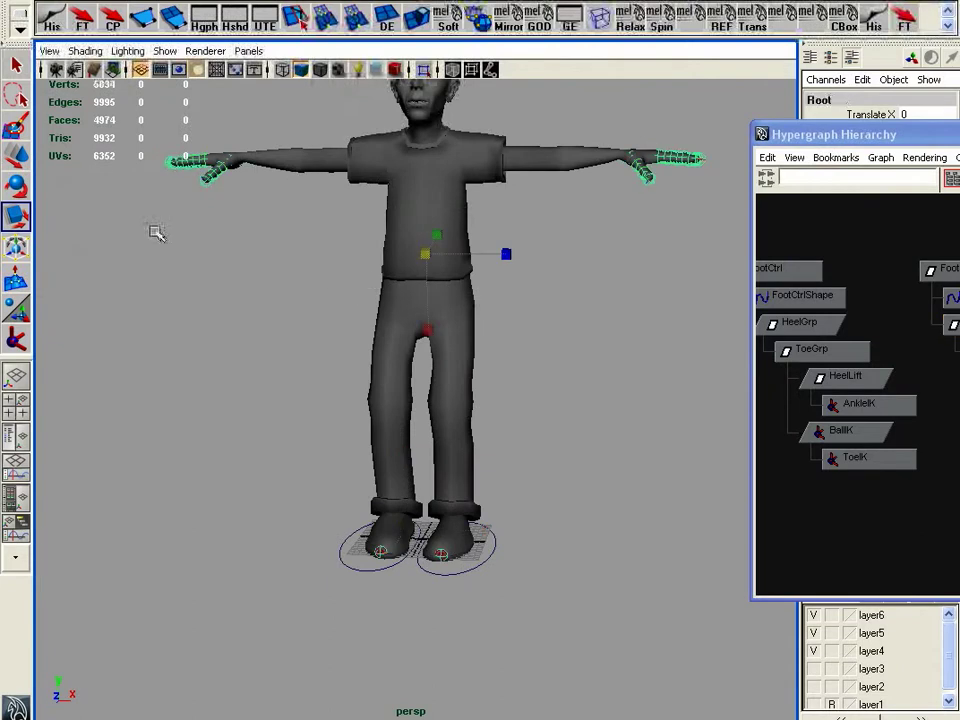
{"action": "left_click", "coordinate": [28, 165]}
{"action": "left_click_drag", "start_coordinate": [436, 256], "coordinate": [428, 312]}
{"action": "key", "text": "z"}
{"action": "left_click_drag", "start_coordinate": [553, 431], "coordinate": [527, 424], "text": "alt"}
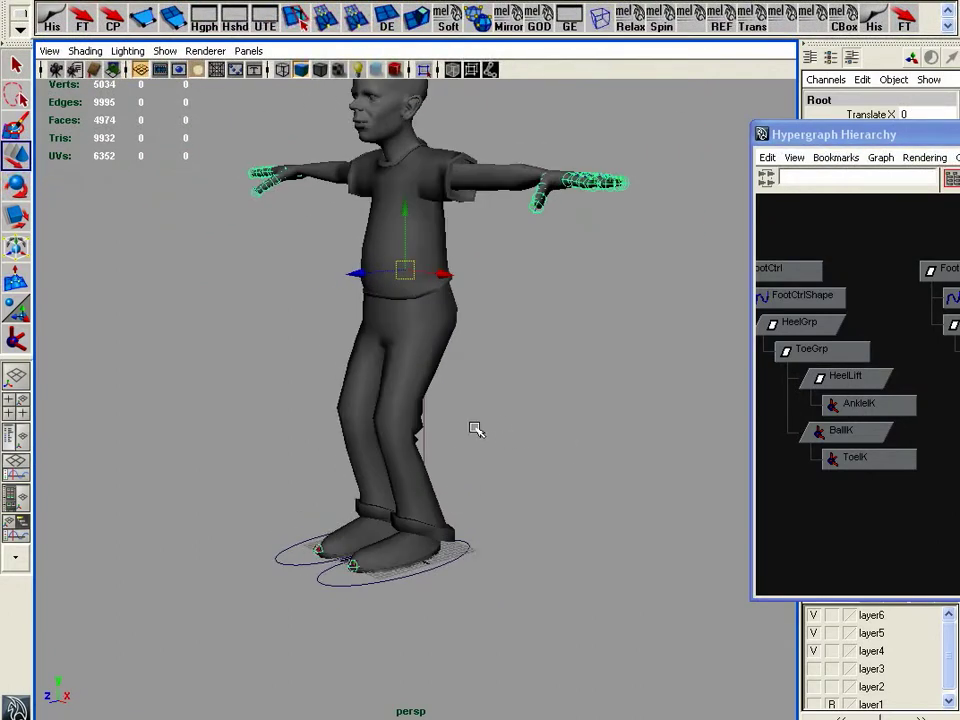
Prefix all names in the FootCtrl hierarchy with L.
{"action": "left_click_drag", "start_coordinate": [957, 124], "coordinate": [957, 138]}
{"action": "middle_click_drag", "start_coordinate": [850, 282], "coordinate": [926, 290], "text": "alt"}
{"action": "left_click", "coordinate": [926, 290]}
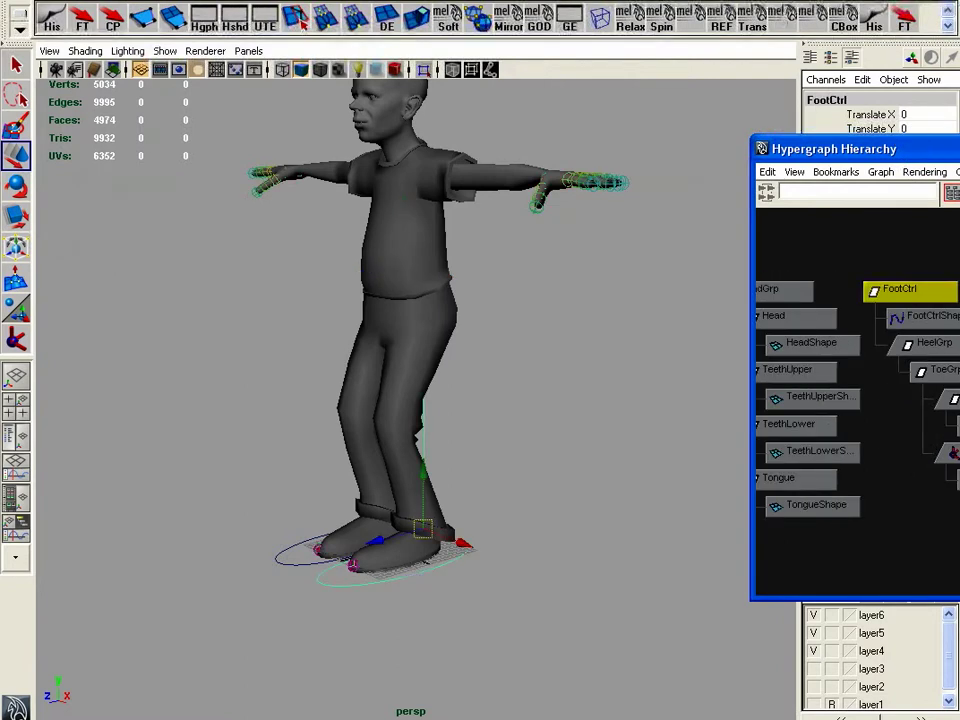
{"action": "left_click", "coordinate": [75, 1]}
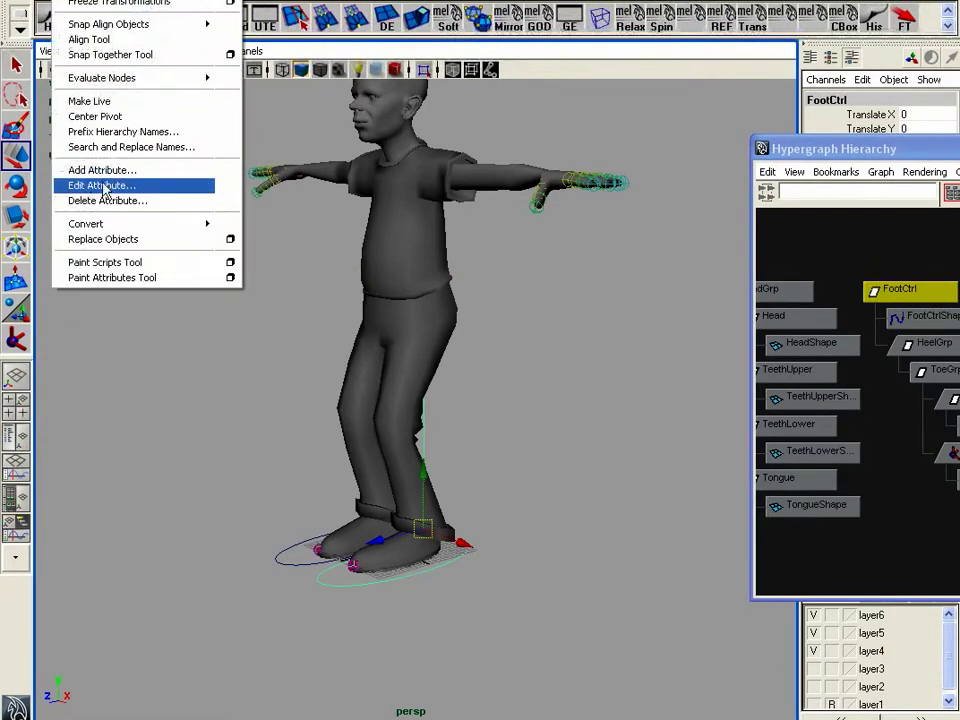
{"action": "left_click", "coordinate": [123, 131]}
{"action": "type", "text": "L"}
{"action": "key", "text": "Return"}
Prefix all names in the FootCtrl1 hierarchy with R.
{"action": "left_click", "coordinate": [958, 291]}
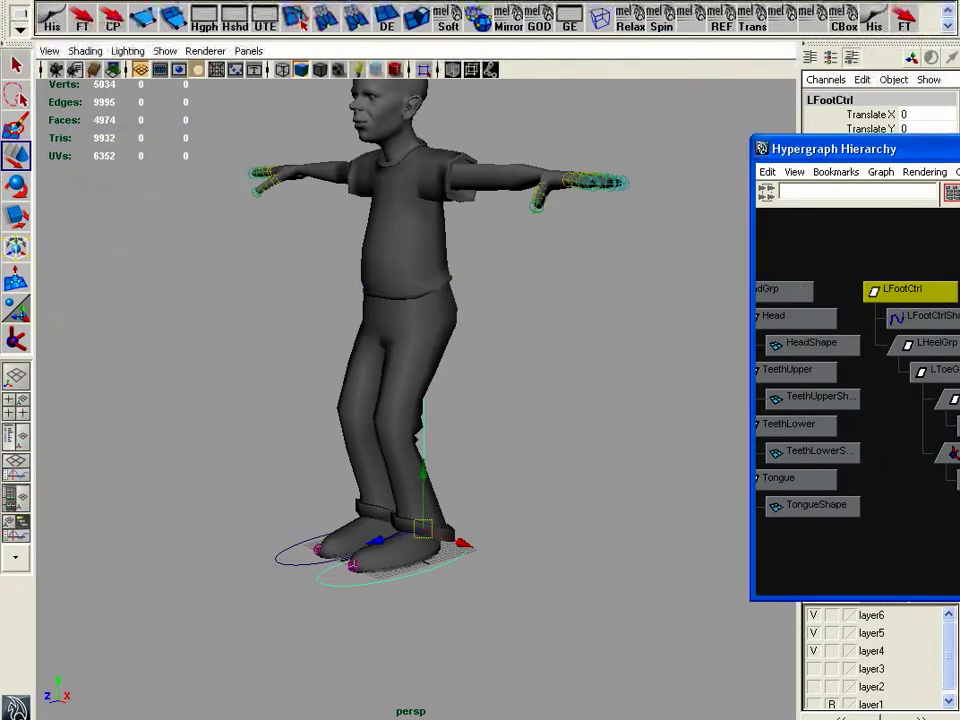
{"action": "type", "text": "g"}
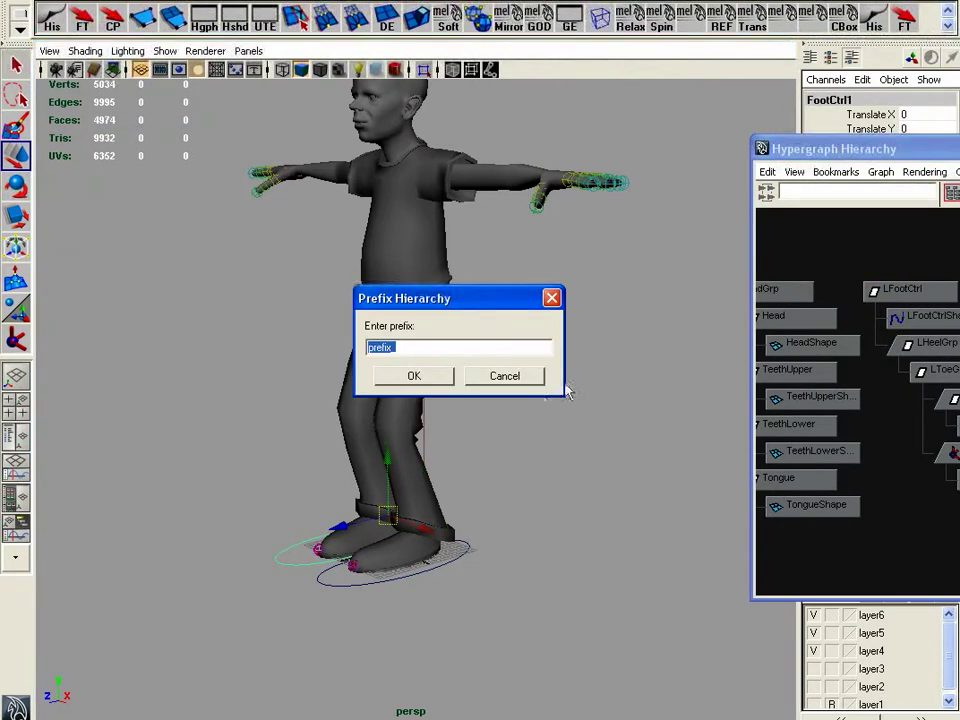
{"action": "type", "text": "R"}
{"action": "key", "text": "Return"}
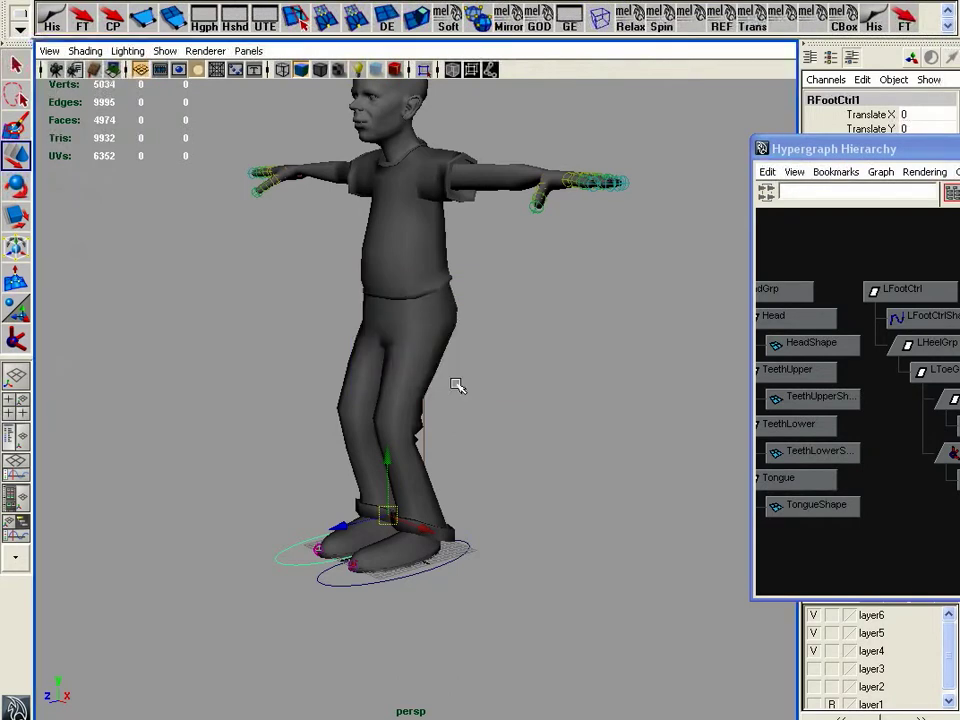
Rename RFootCtrl1 as RFootCtrl.
{"action": "double_click", "coordinate": [833, 99]}
{"action": "key", "text": "BackSpace"}
{"action": "key", "text": "Return"}
{"action": "left_click_drag", "start_coordinate": [924, 149], "coordinate": [566, 141]}
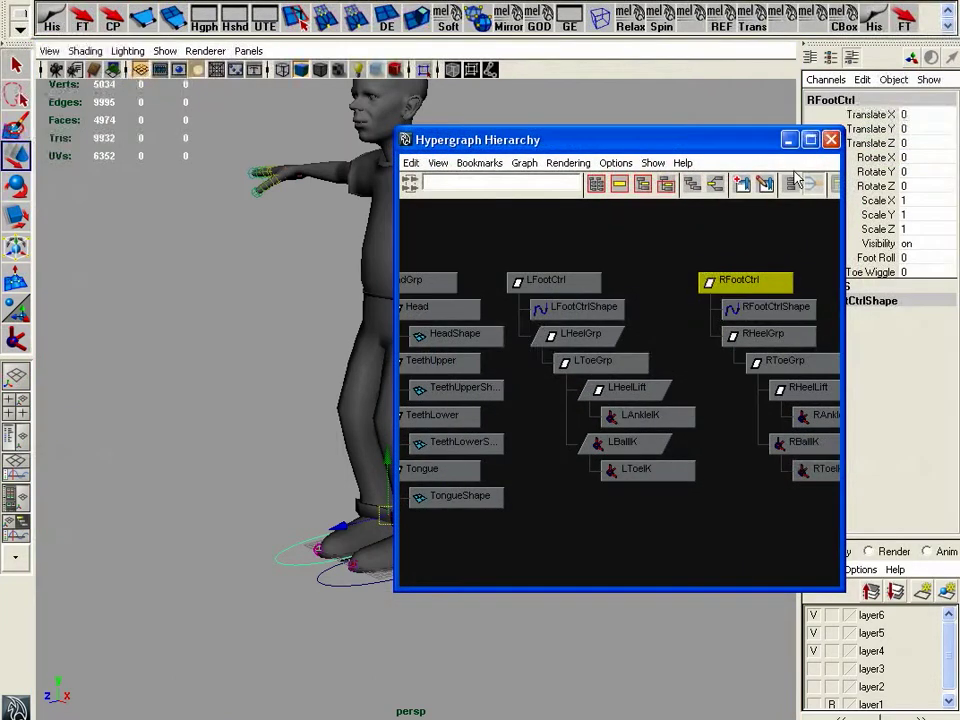
Close the Hypergraph and clear the selection.
{"action": "left_click", "coordinate": [834, 140]}
{"action": "left_click_drag", "start_coordinate": [499, 489], "coordinate": [554, 483], "text": "alt"}
{"action": "left_click", "coordinate": [565, 527]}
{"action": "middle_click_drag", "start_coordinate": [462, 374], "coordinate": [428, 458], "text": "alt"}
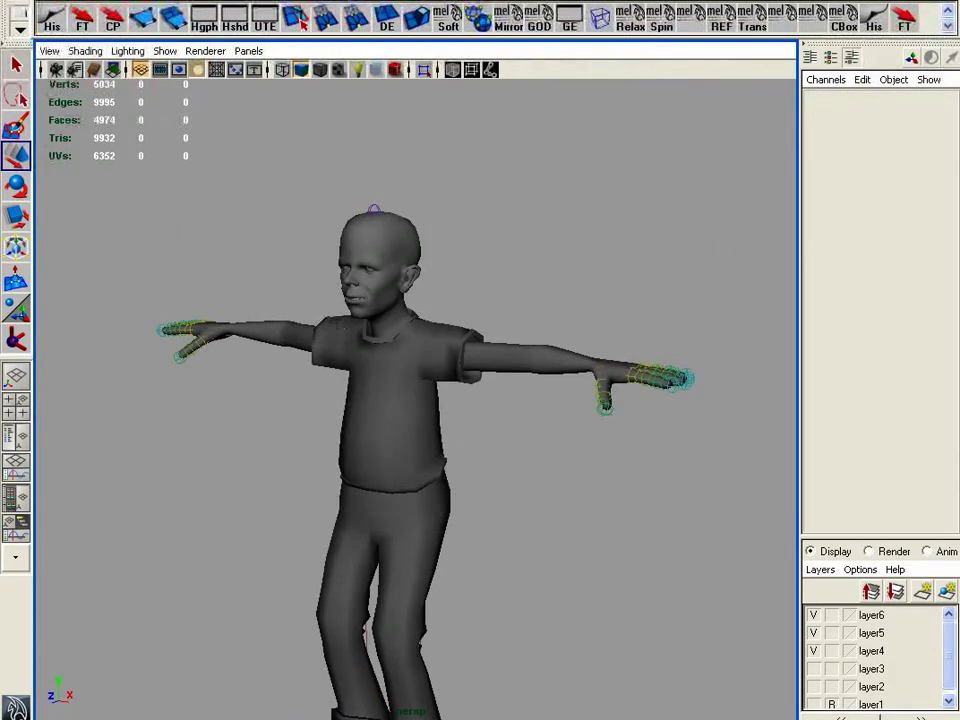